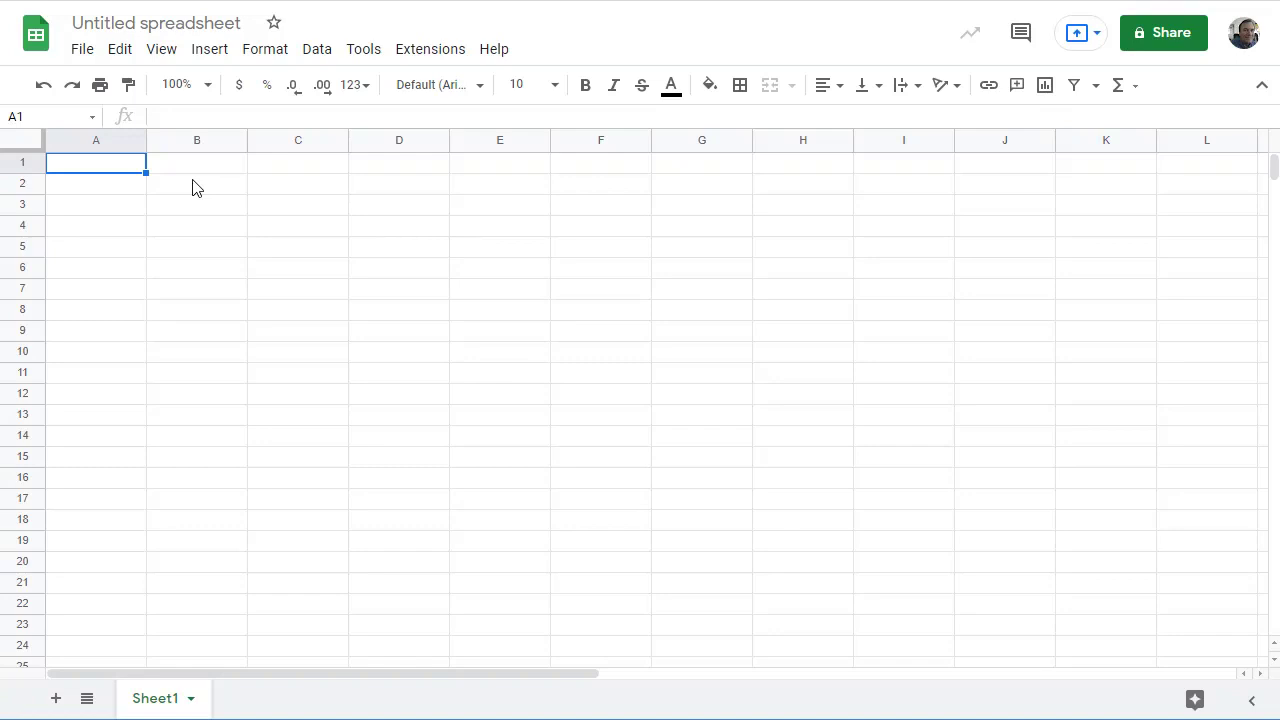
key(Right)
key(Right)
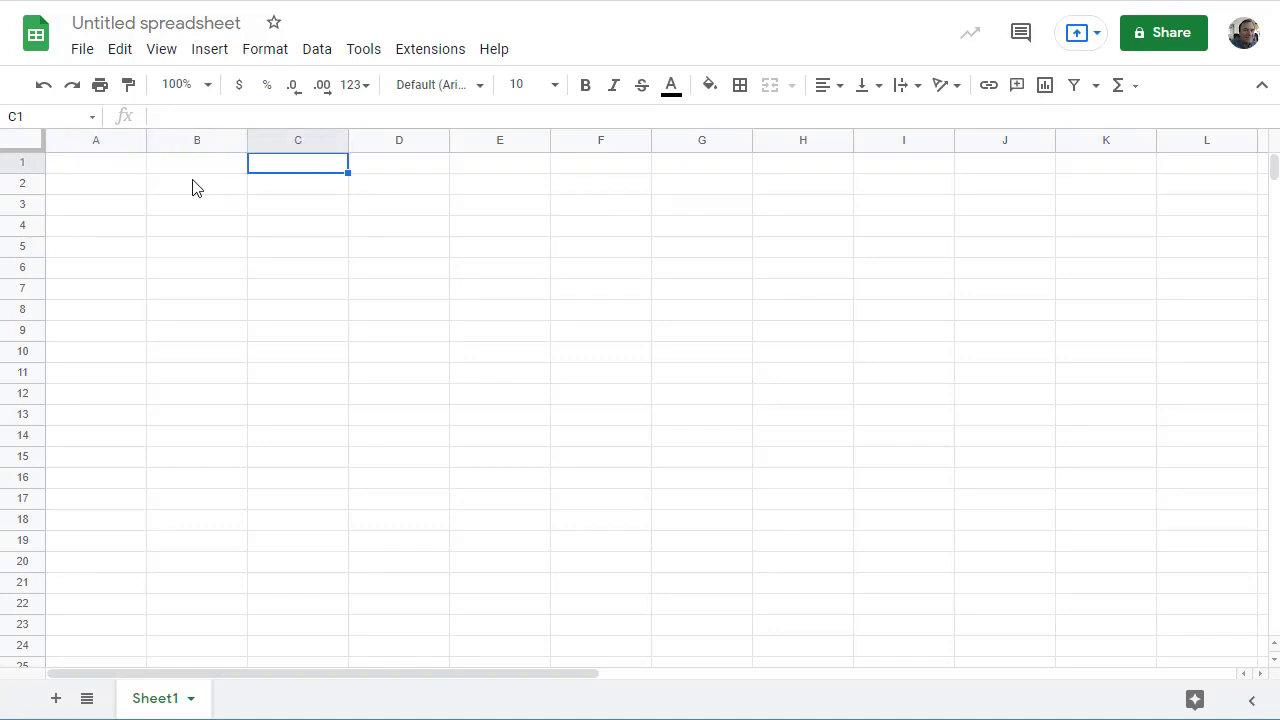
key(Right)
key(Right)
key(Right)
key(Right)
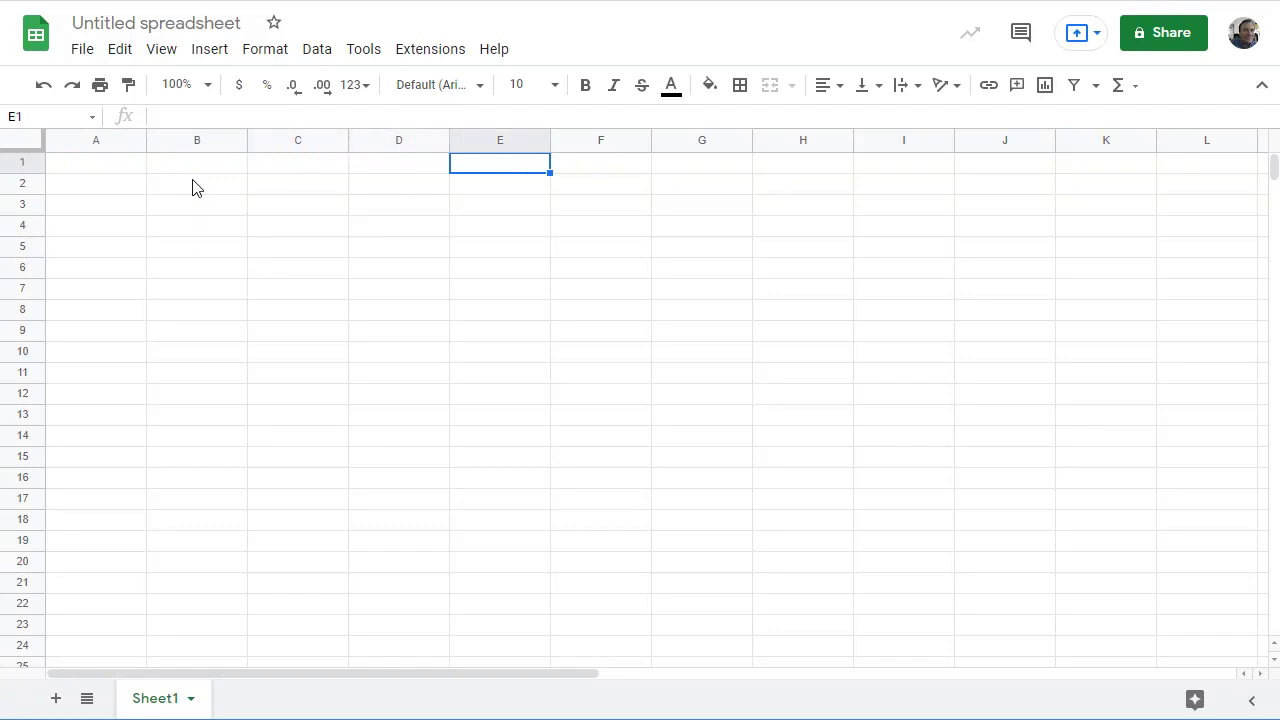
key(Right)
key(Right)
key(Right)
key(Right)
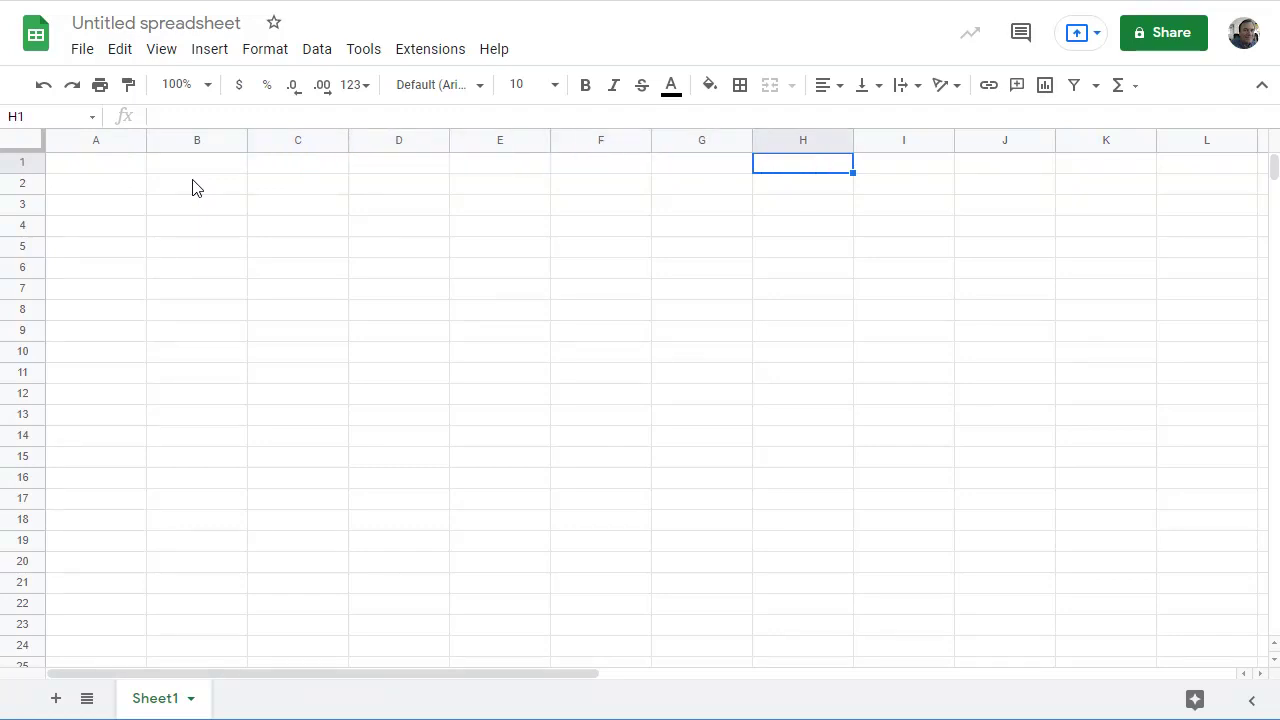
key(Right)
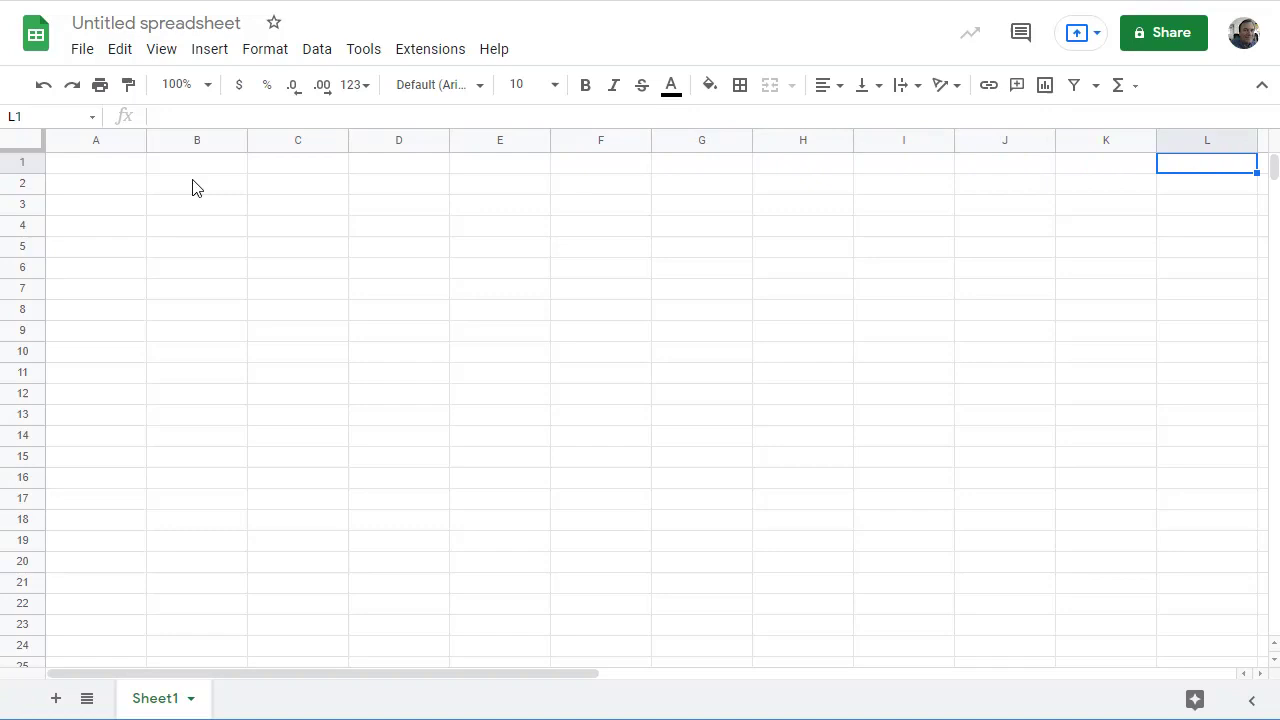
key(Left)
key(Left)
key(Left)
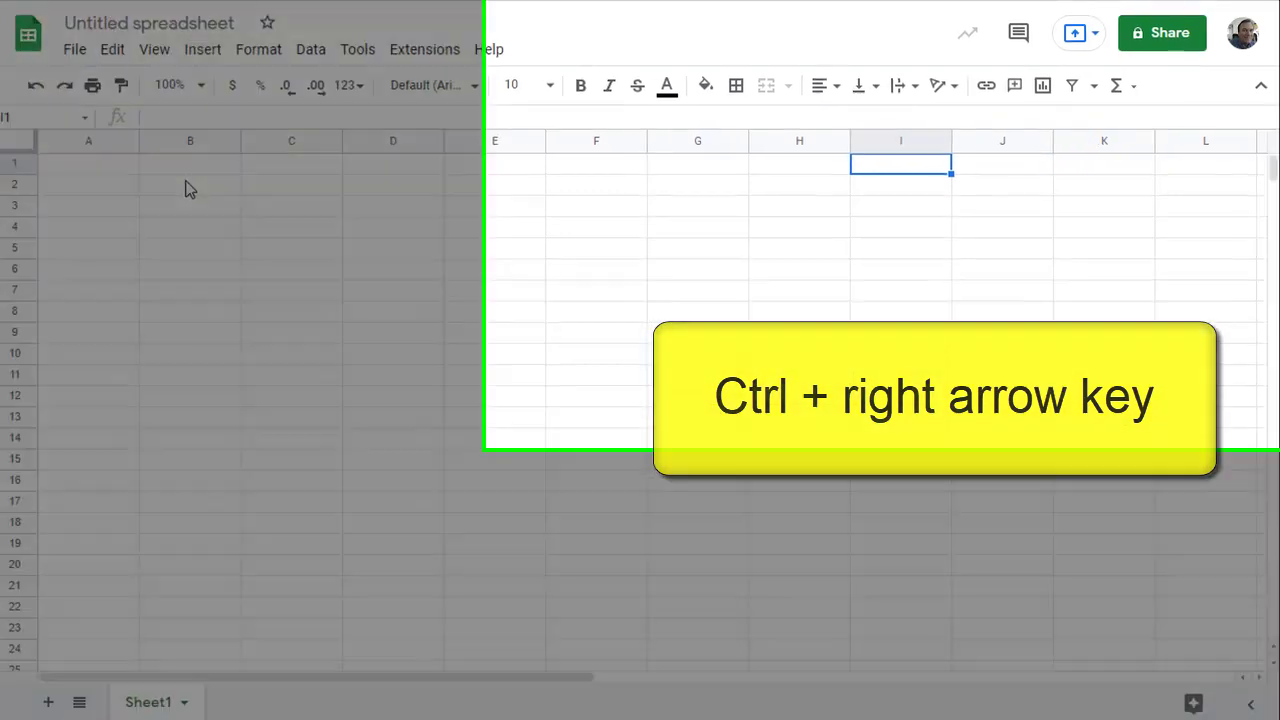
key(ctrl+Right)
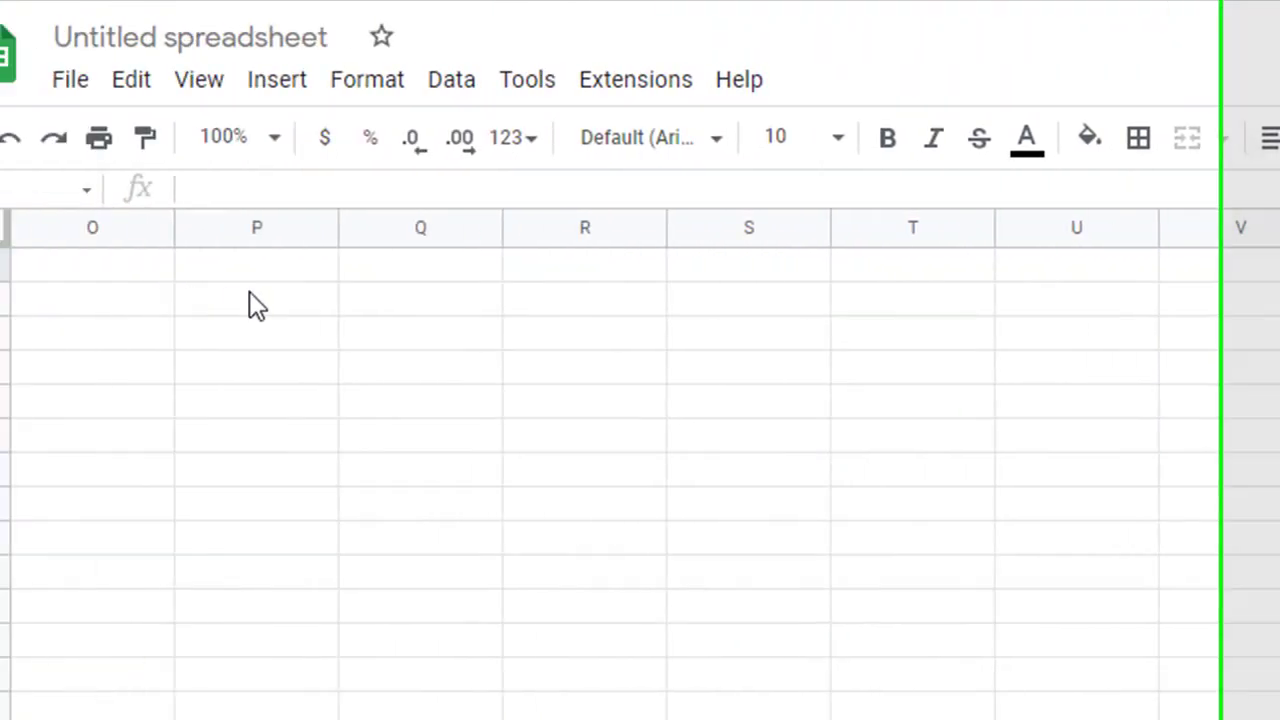
key(ctrl+Left)
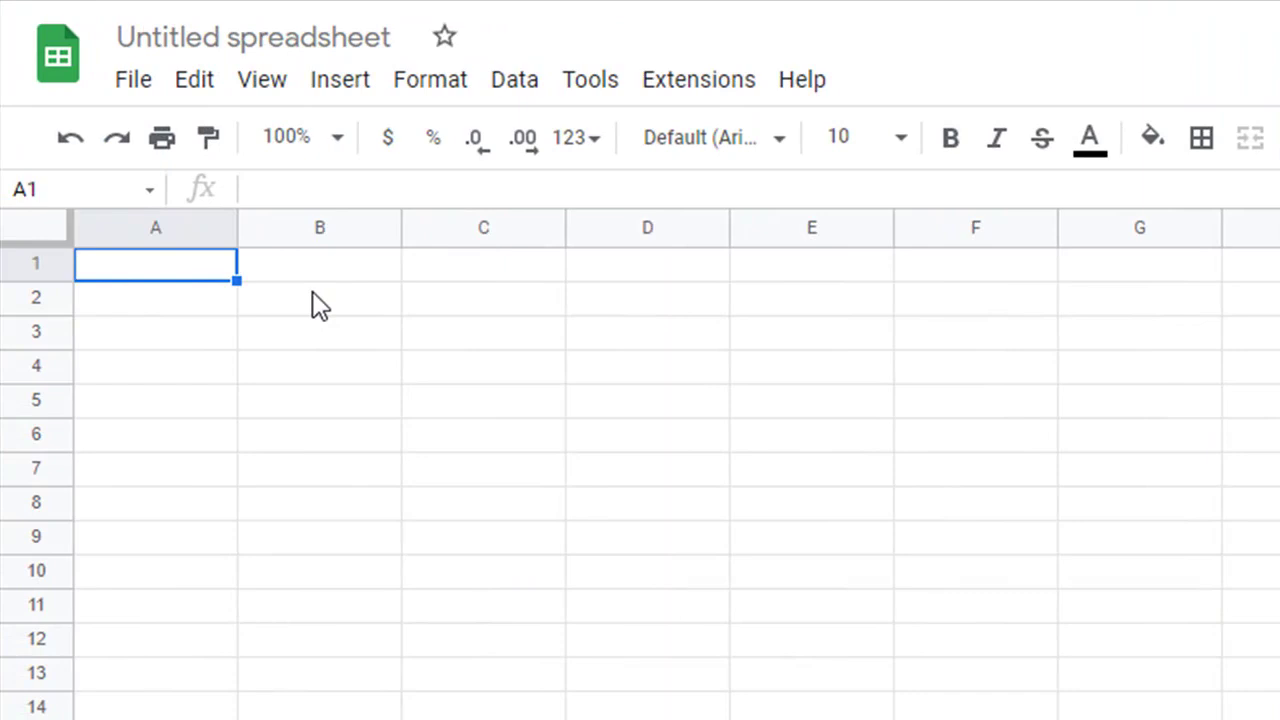
key(Down)
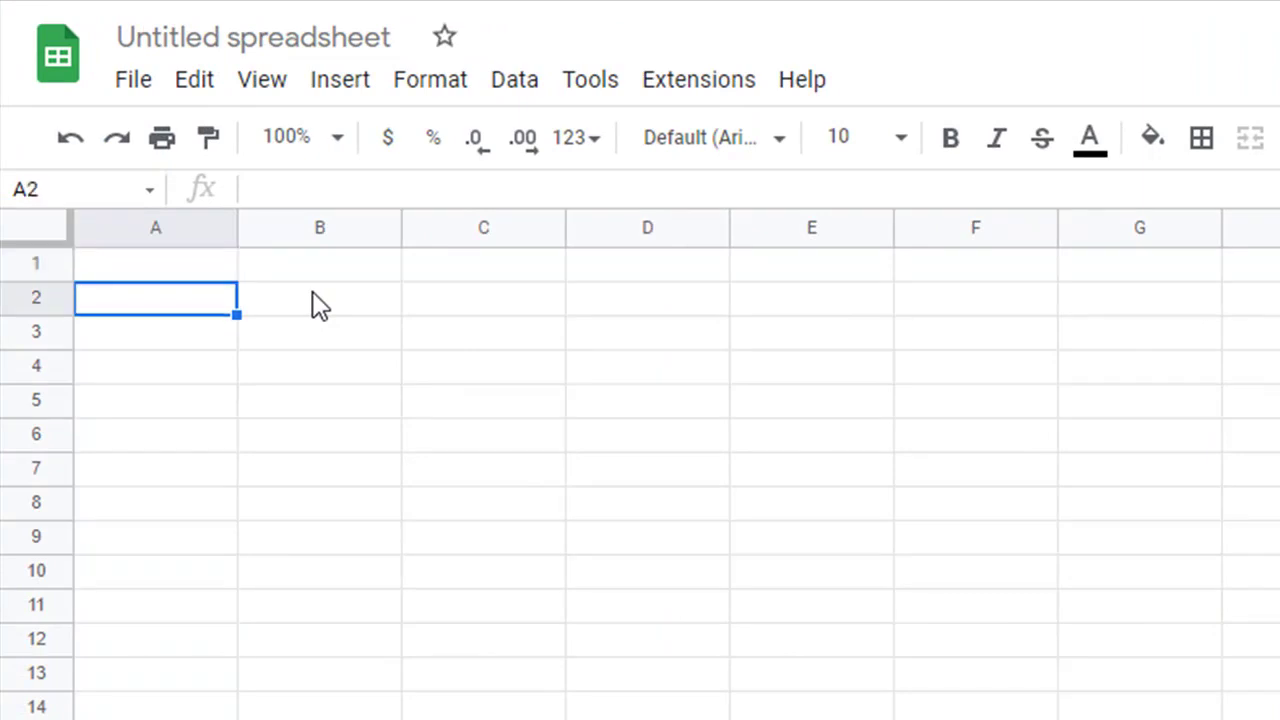
key(Down)
key(Down)
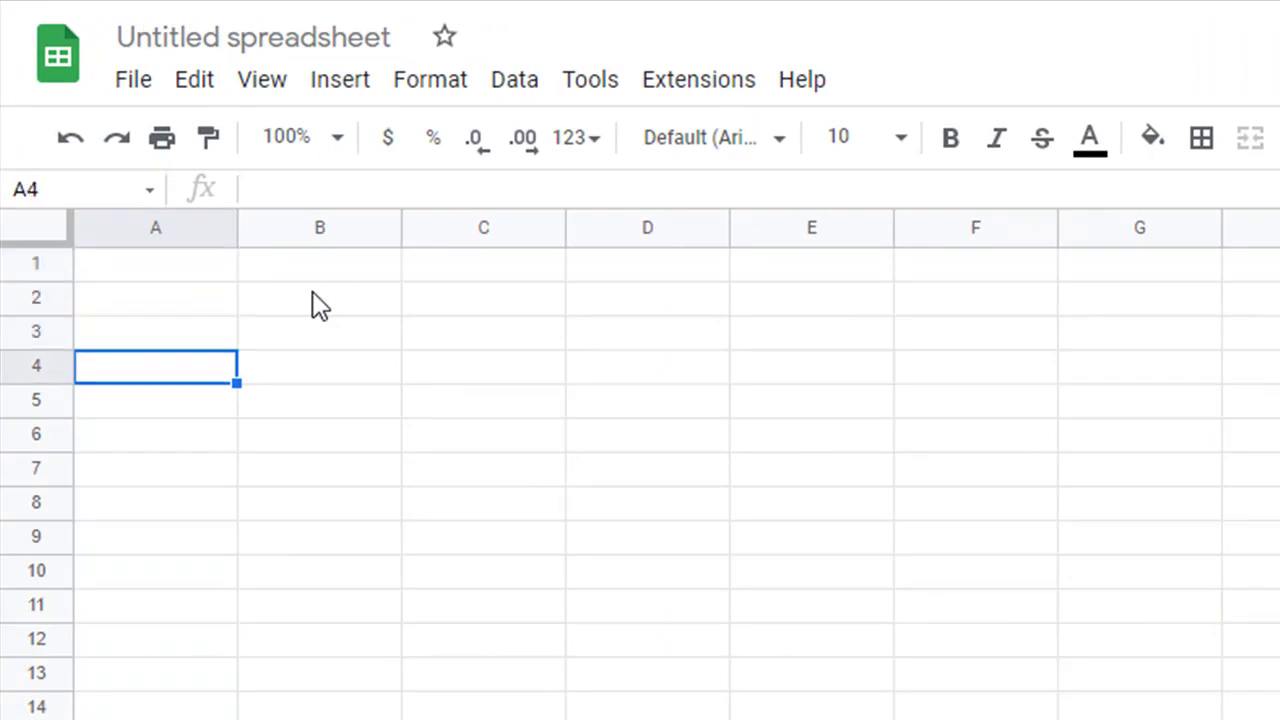
key(Down)
key(Down)
key(Down)
key(Down)
key(Down)
key(Down)
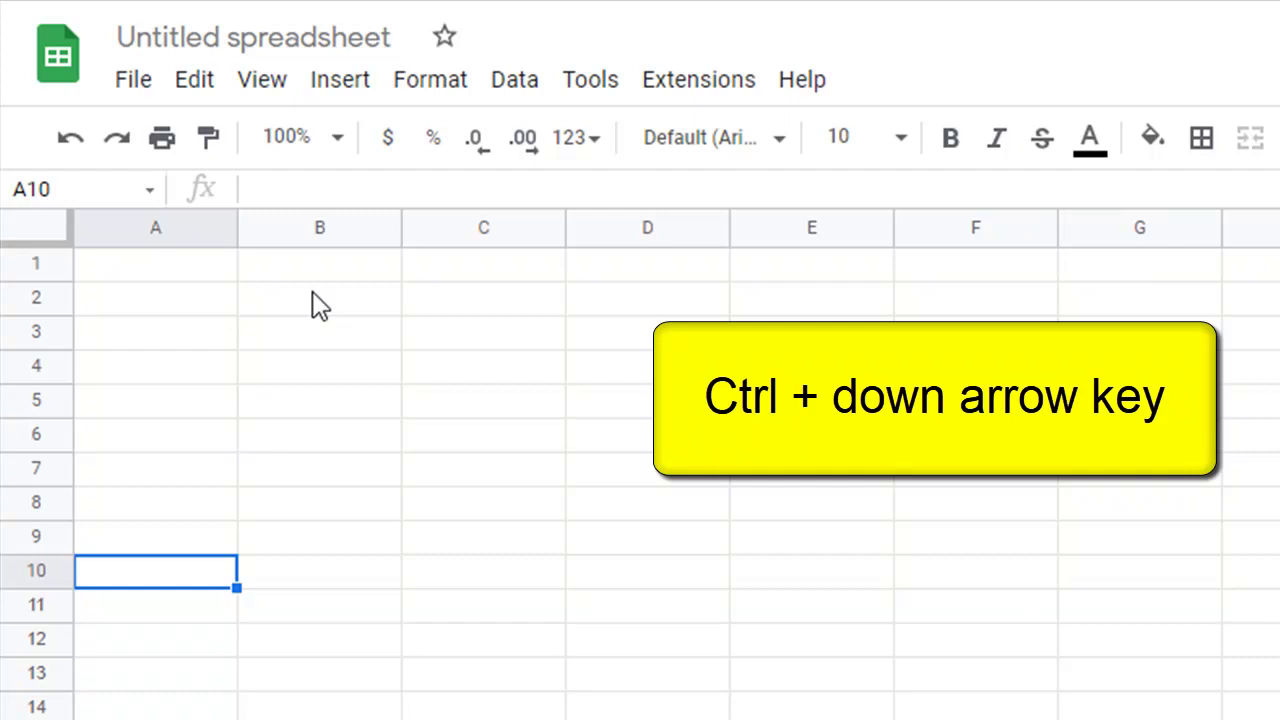
key(ctrl+Down)
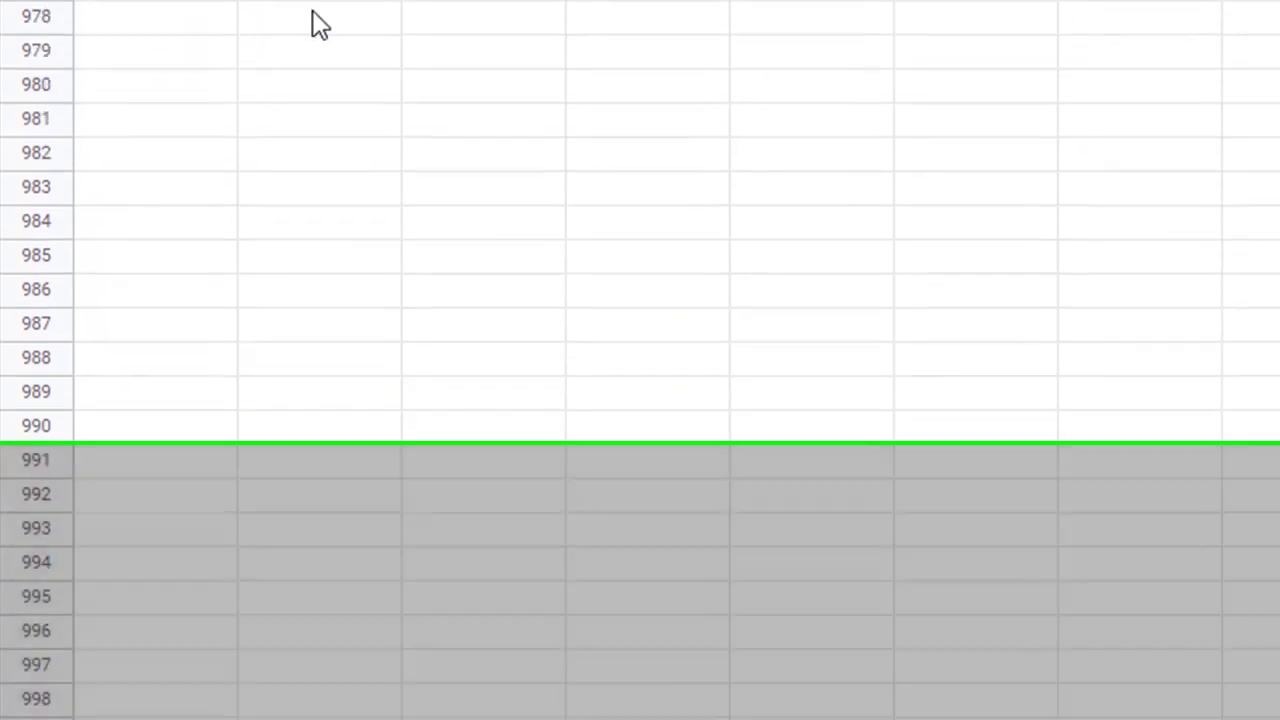
key(ctrl+Up)
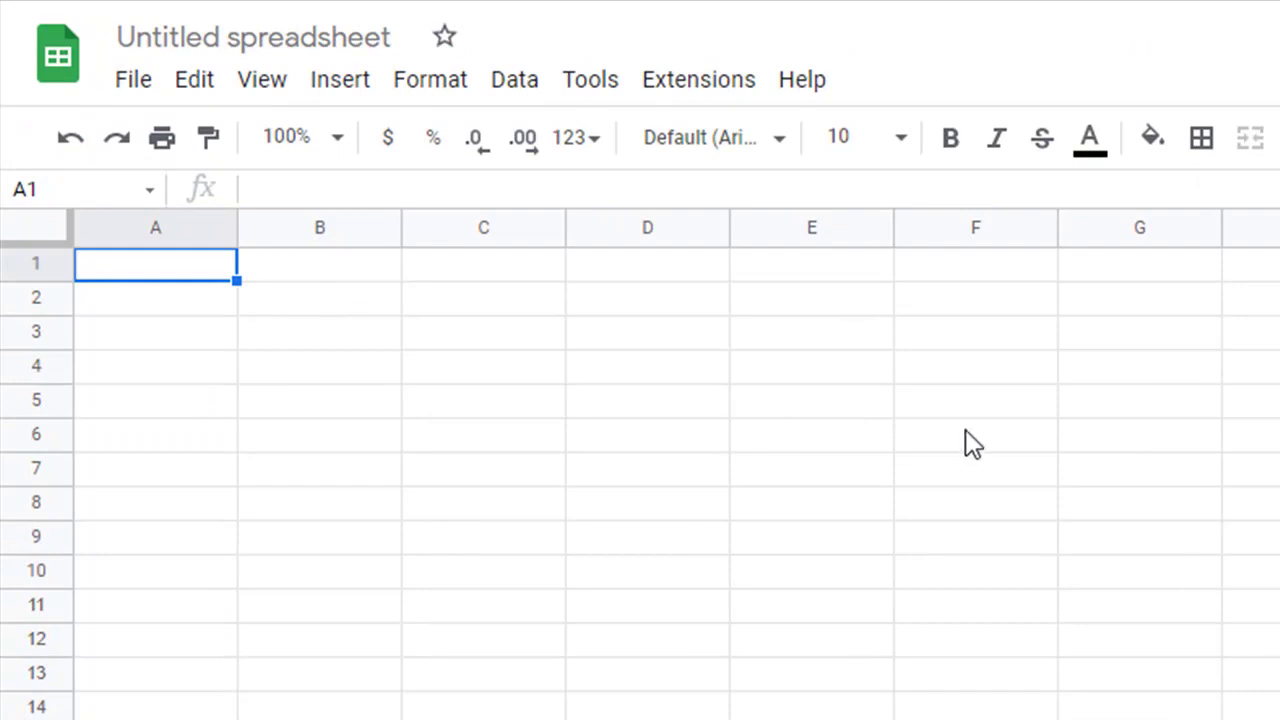
click(915, 412)
click(815, 480)
click(965, 575)
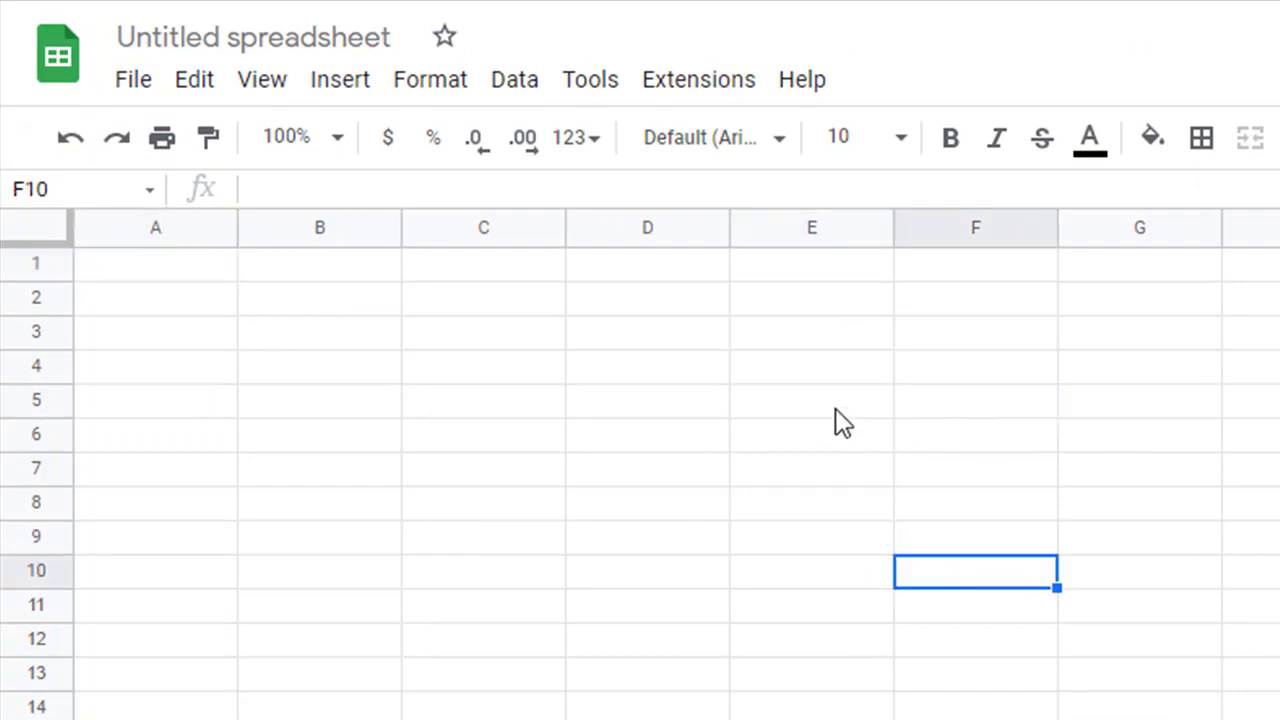
click(834, 410)
click(822, 470)
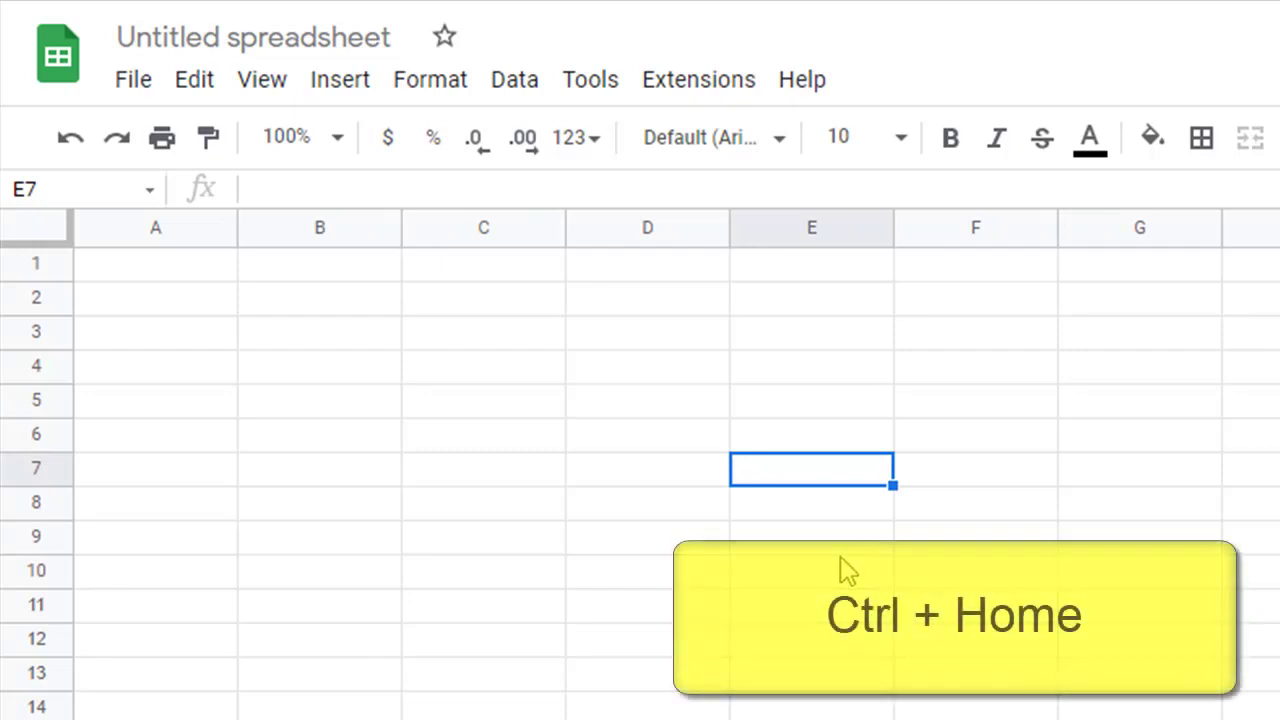
key(ctrl+Home)
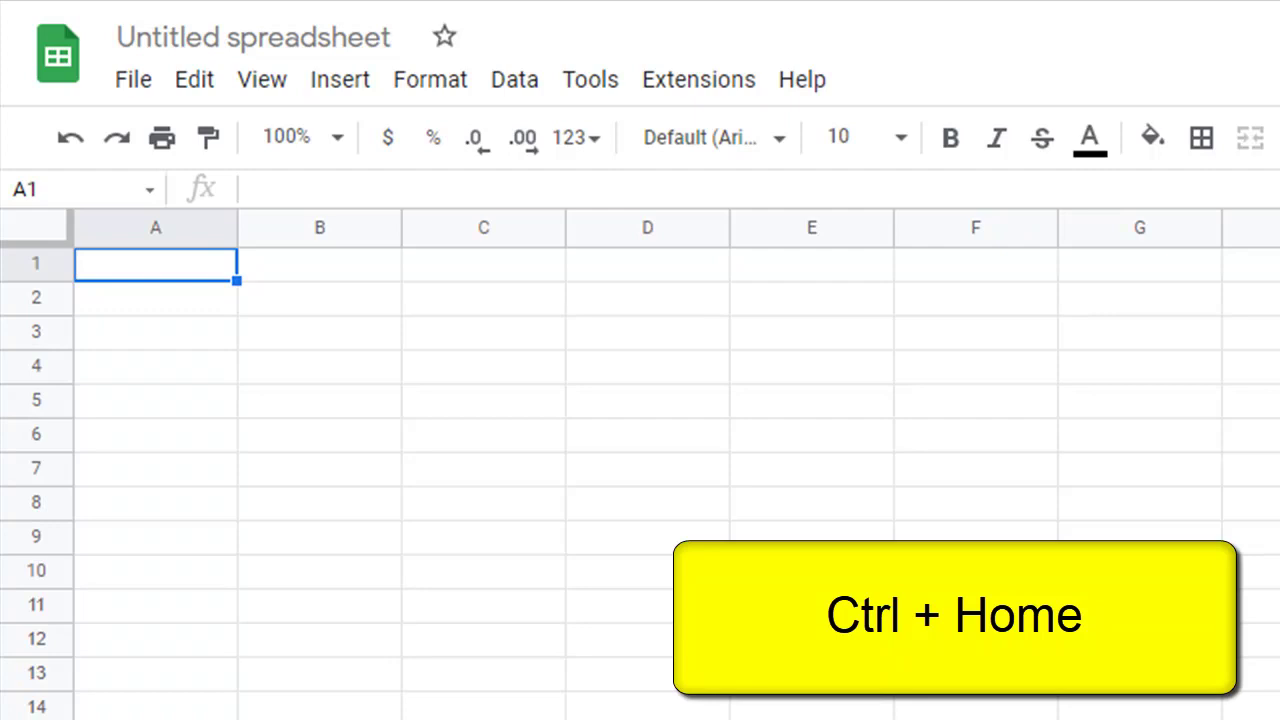
click(812, 570)
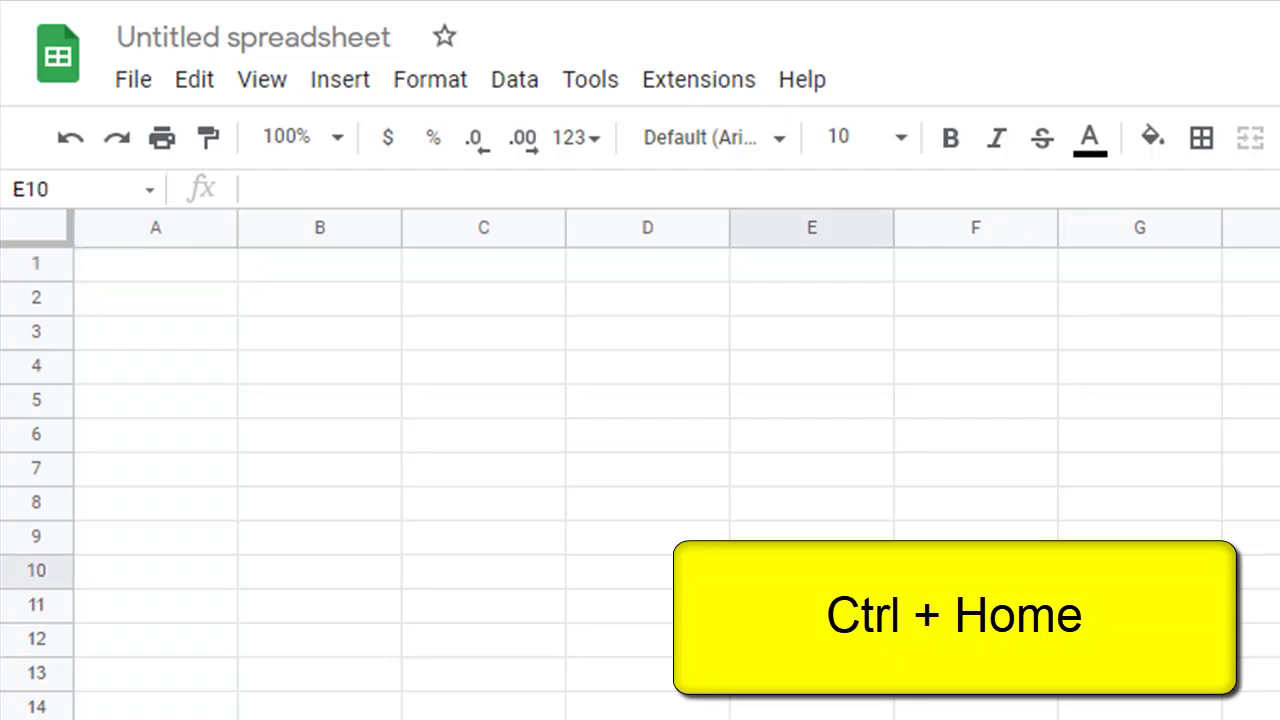
click(975, 537)
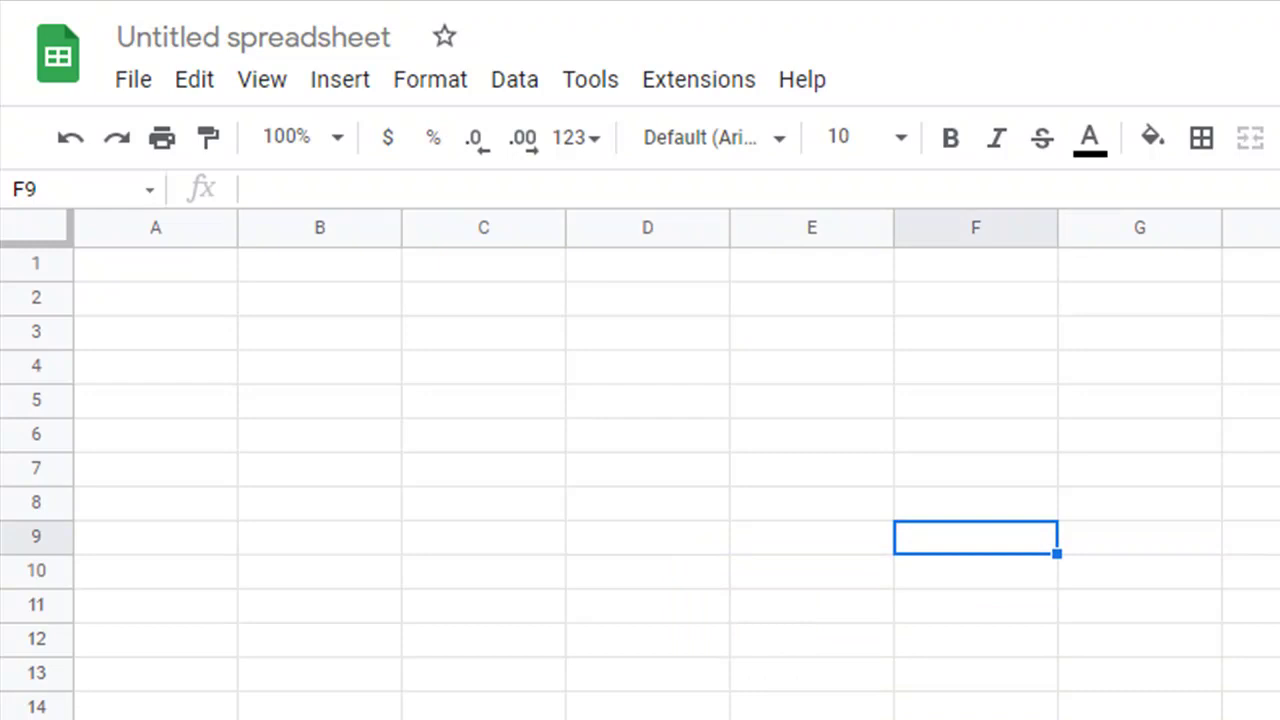
key(ctrl+Home)
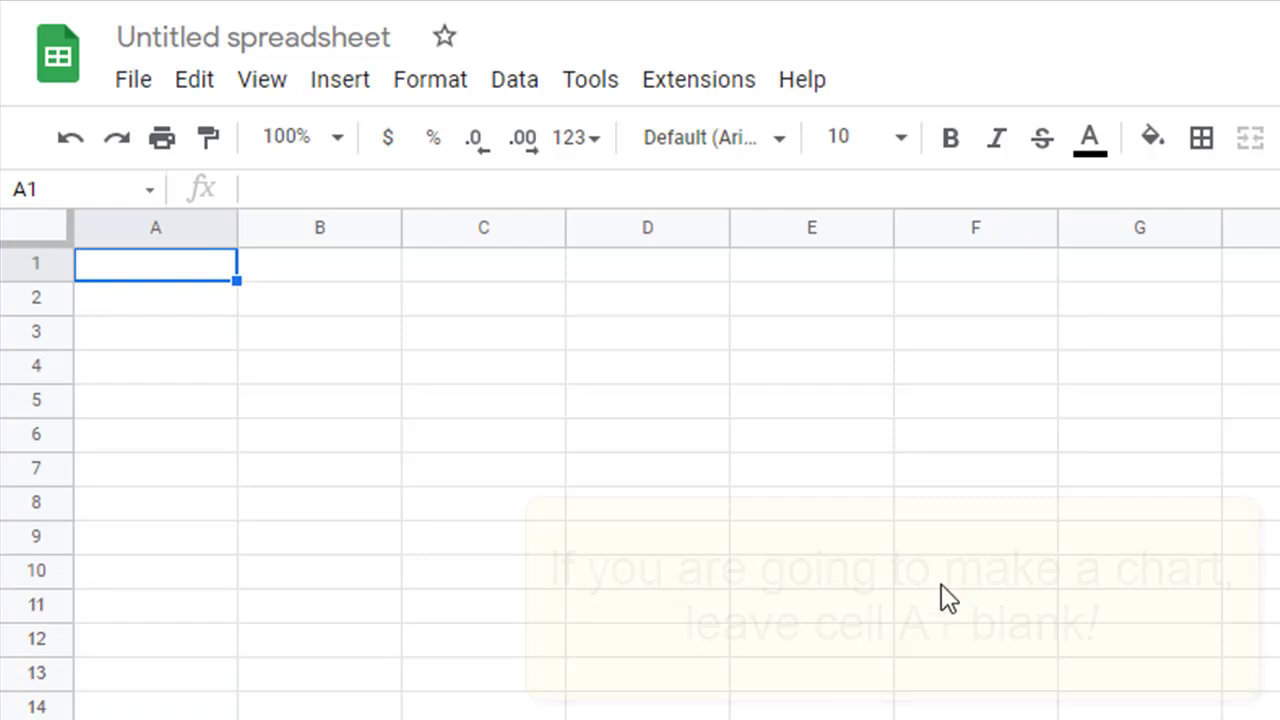
Step: Enter the labels men and women in cells A2 and A3
click(183, 305)
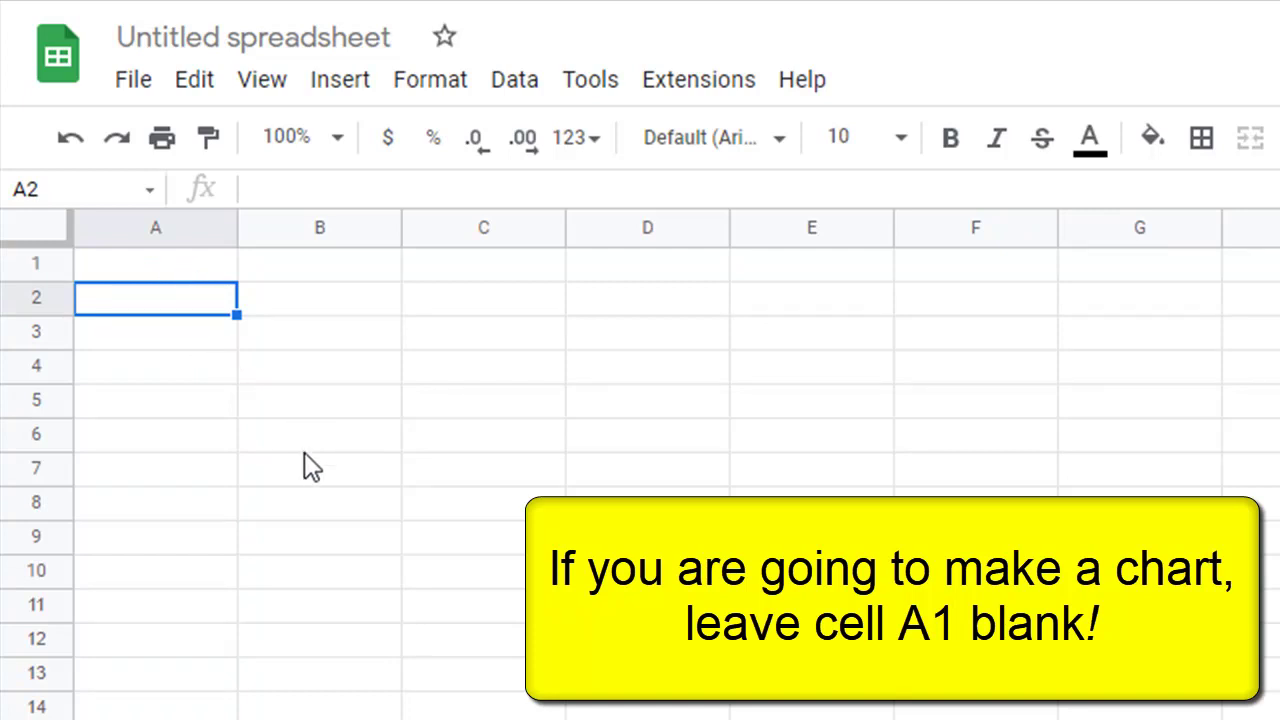
text(men)
key(Return)
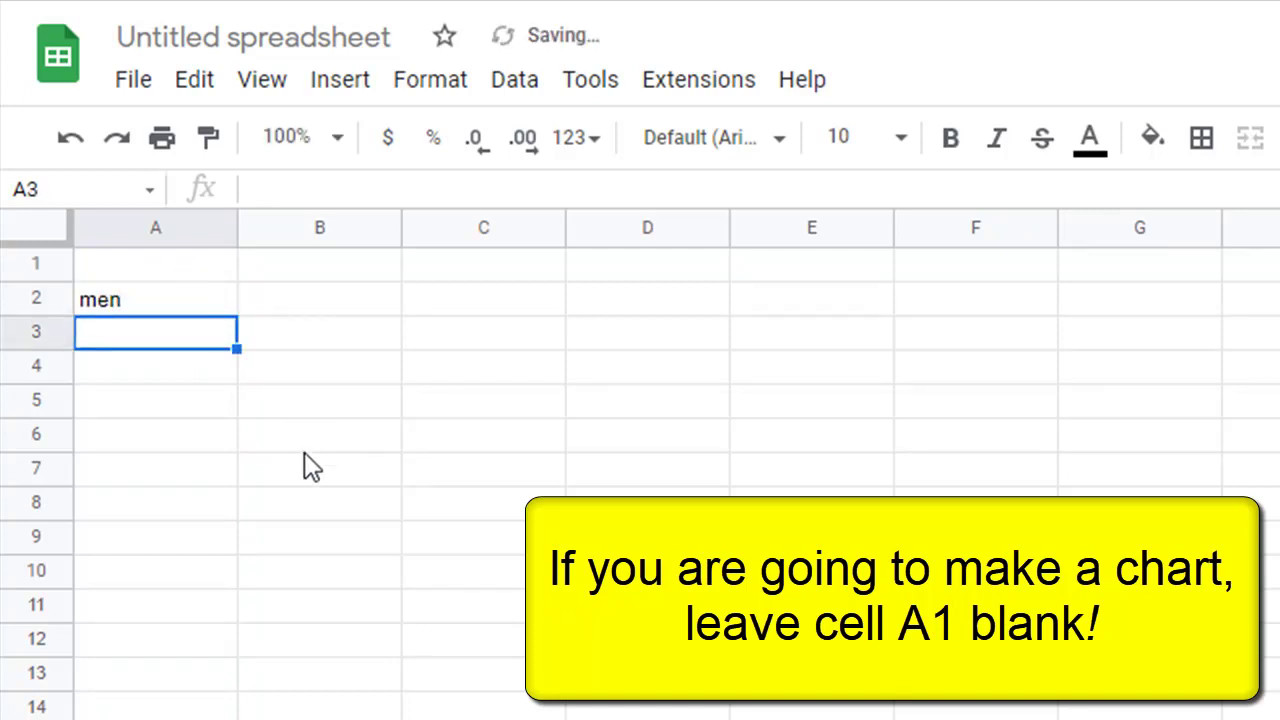
text(women)
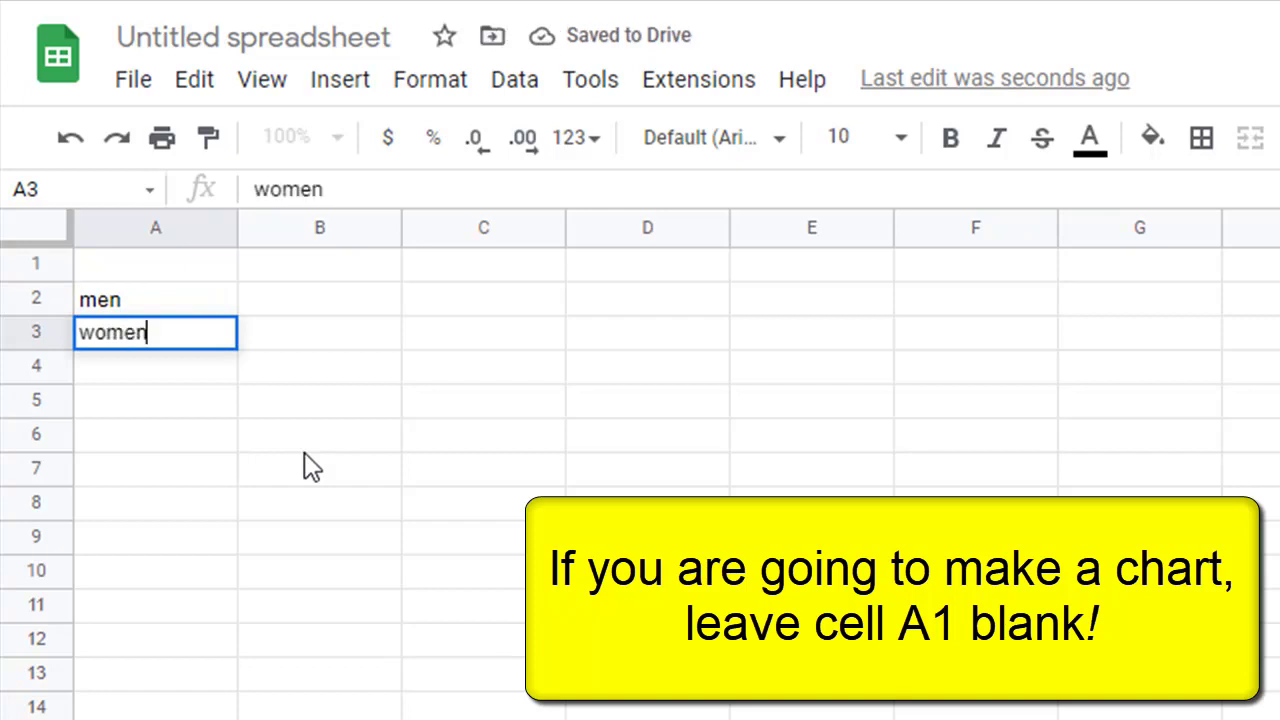
key(Tab)
Step: Enter the values 365 and 140 in cells B2 and B3
key(Up)
key(Up)
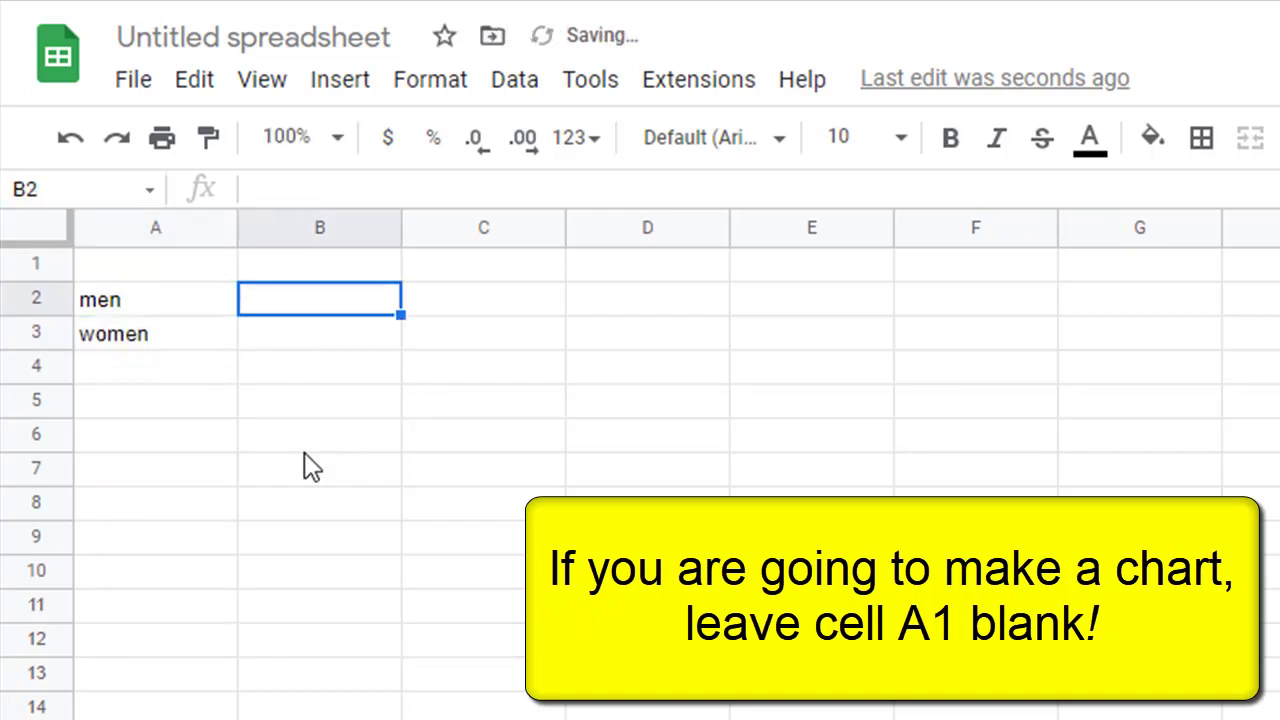
key(Left)
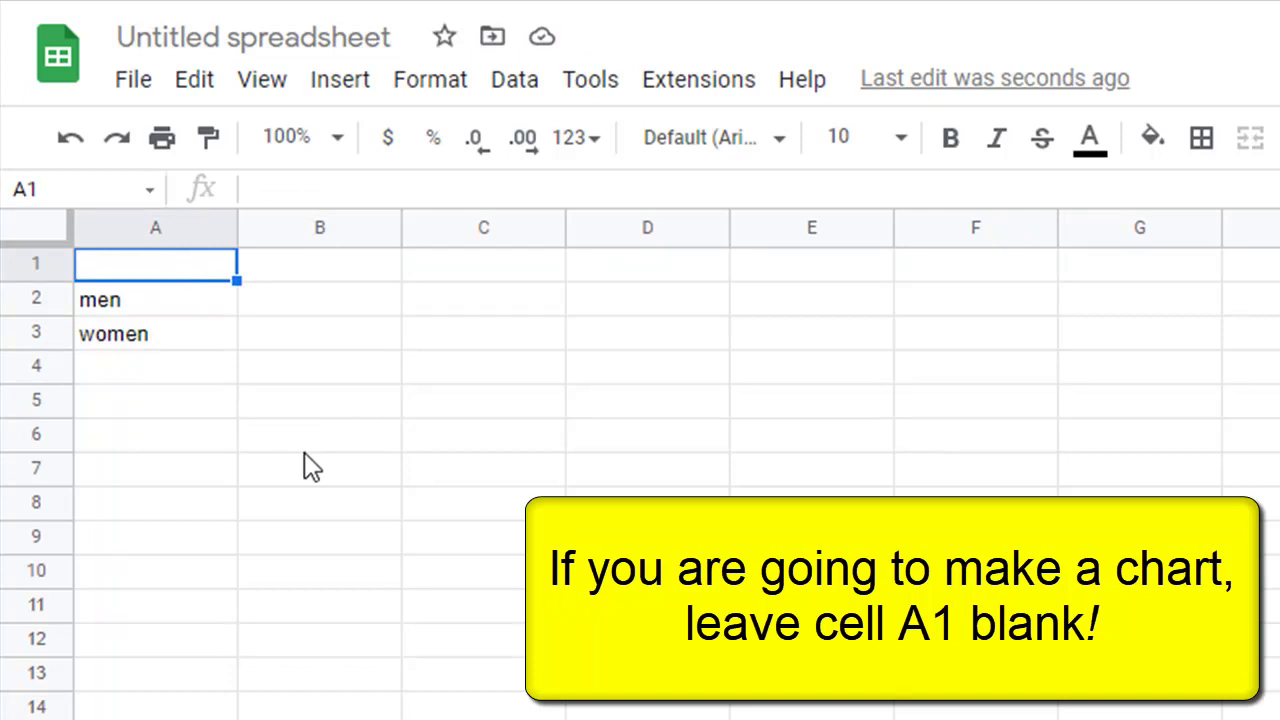
key(Right)
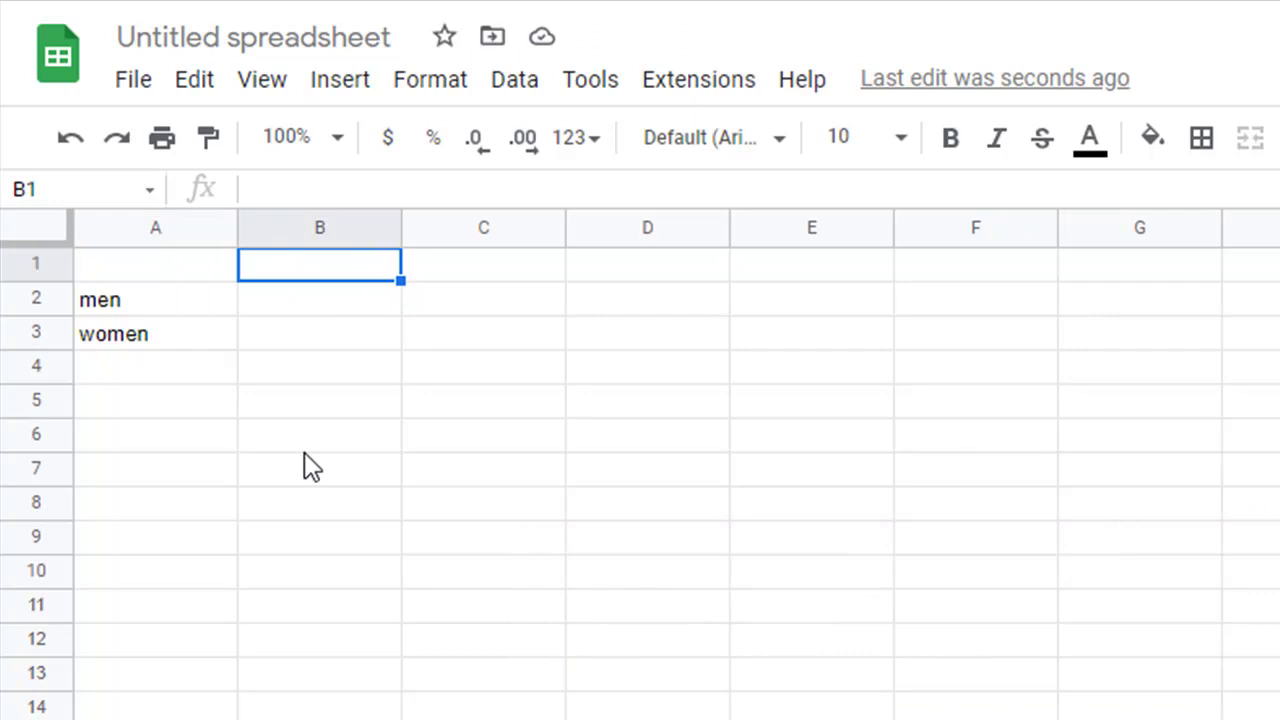
key(Down)
text(365)
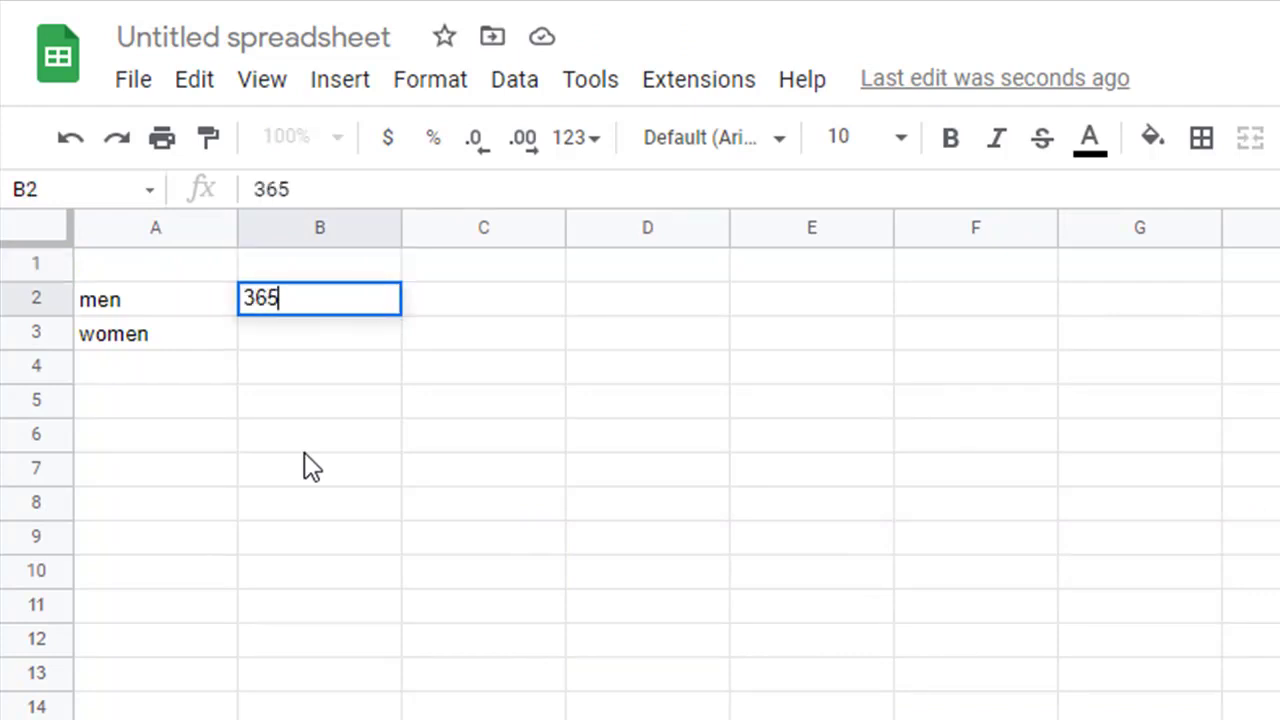
key(Return)
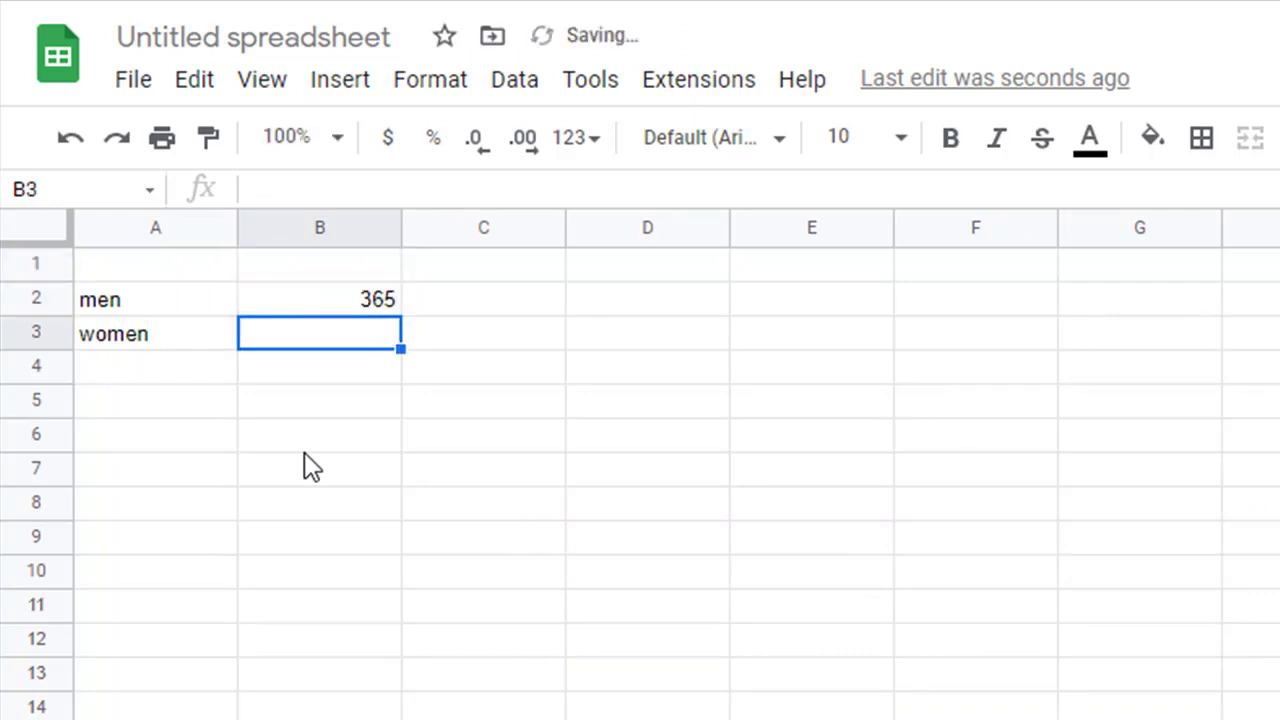
text(140)
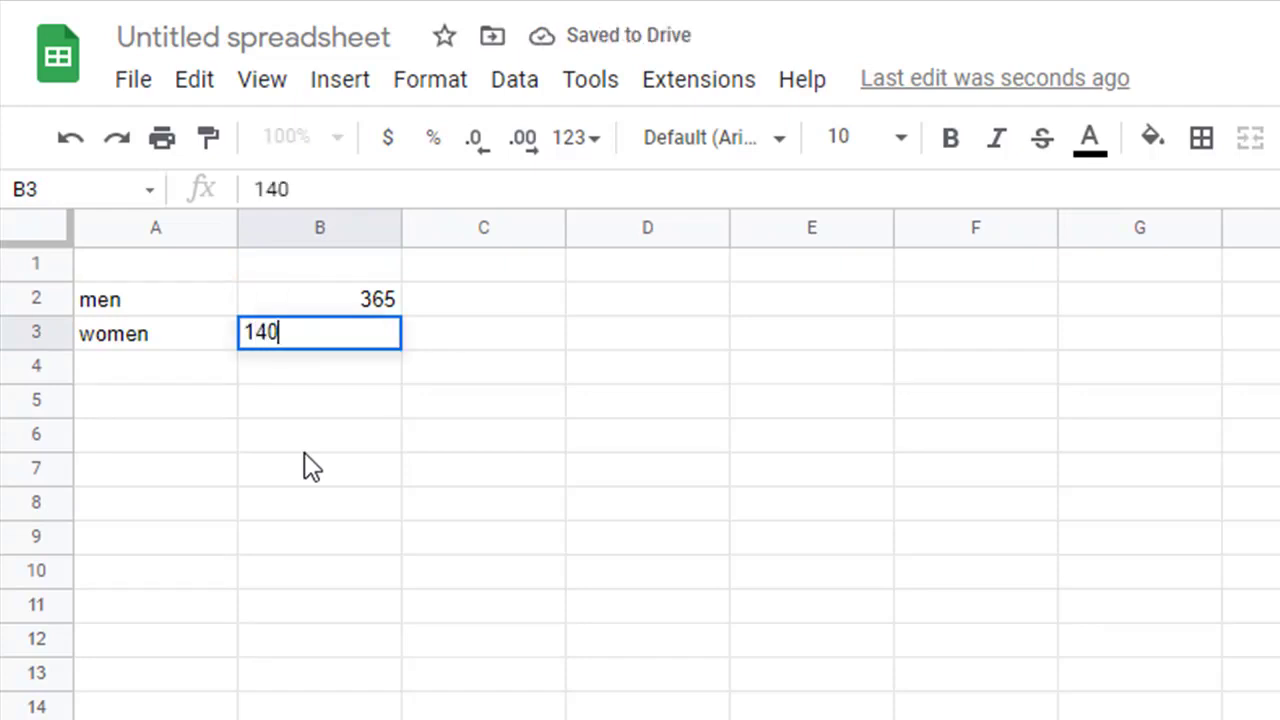
key(Return)
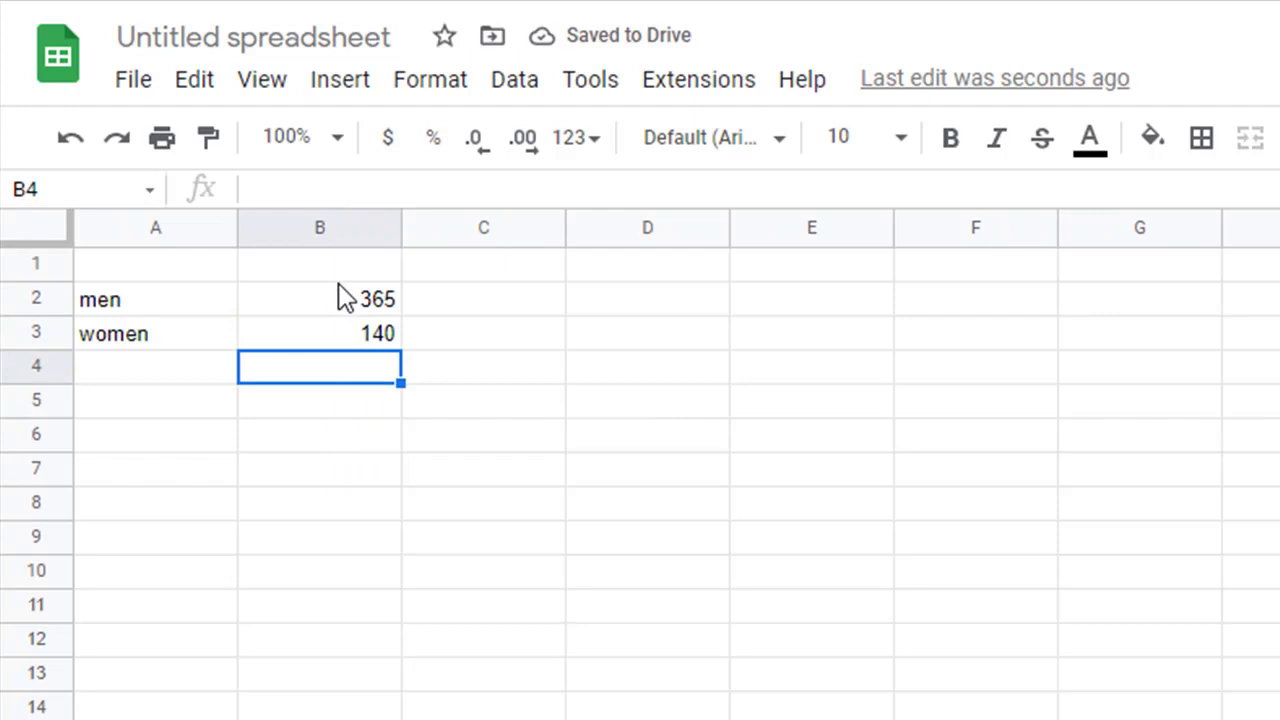
Step: Type the column header Employees into cell B1
click(294, 277)
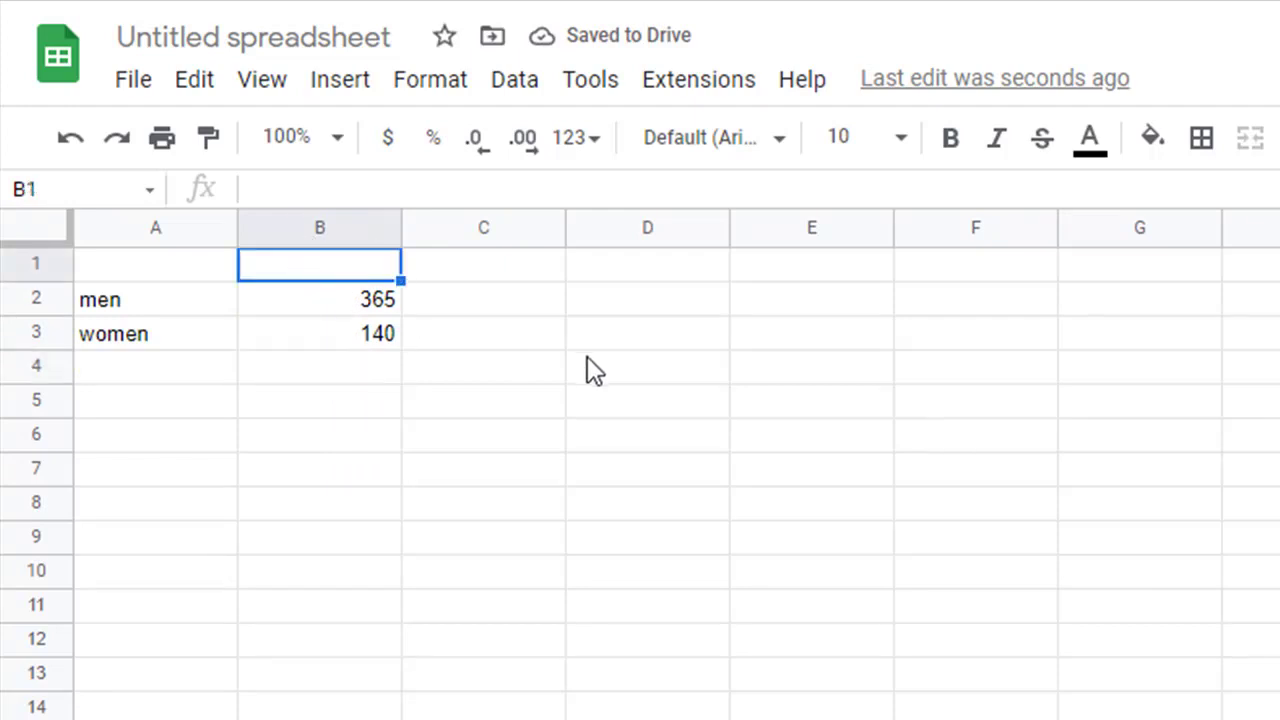
text(Employees)
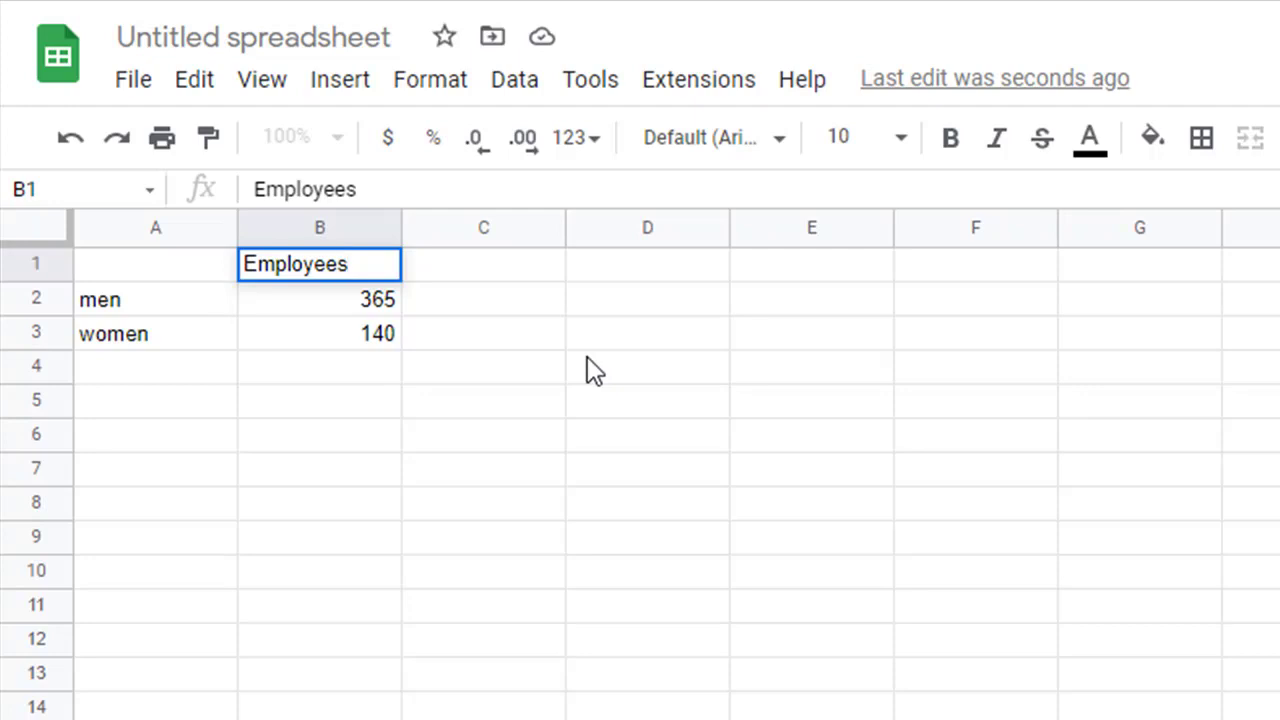
key(Return)
click(357, 490)
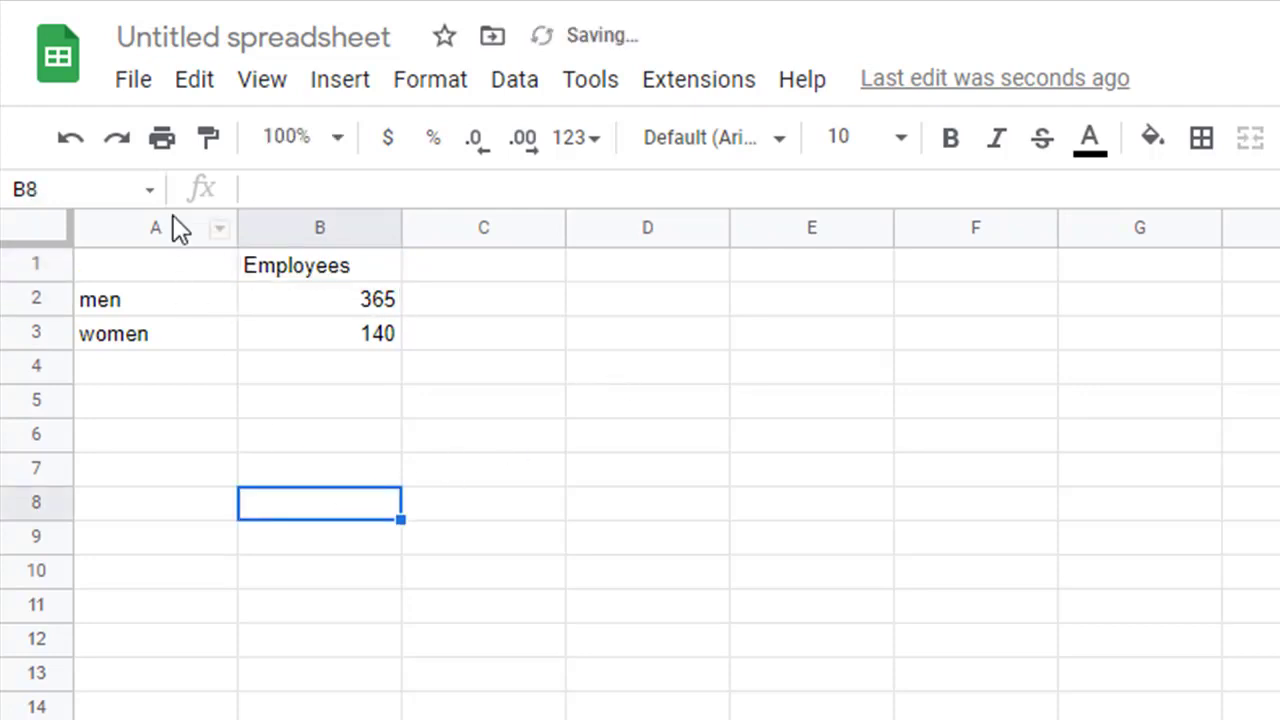
click(166, 265)
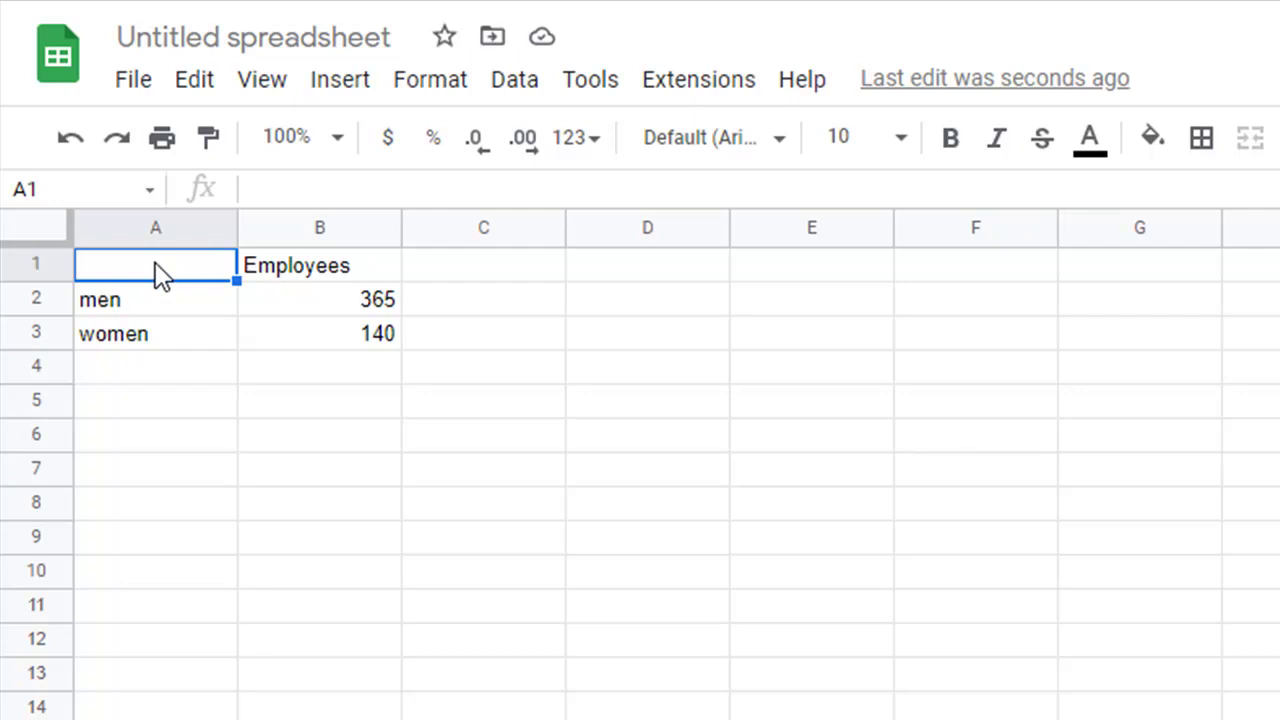
Step: Select the data range A1:B3 and bring up the Insert menu
drag(155, 262, 386, 345)
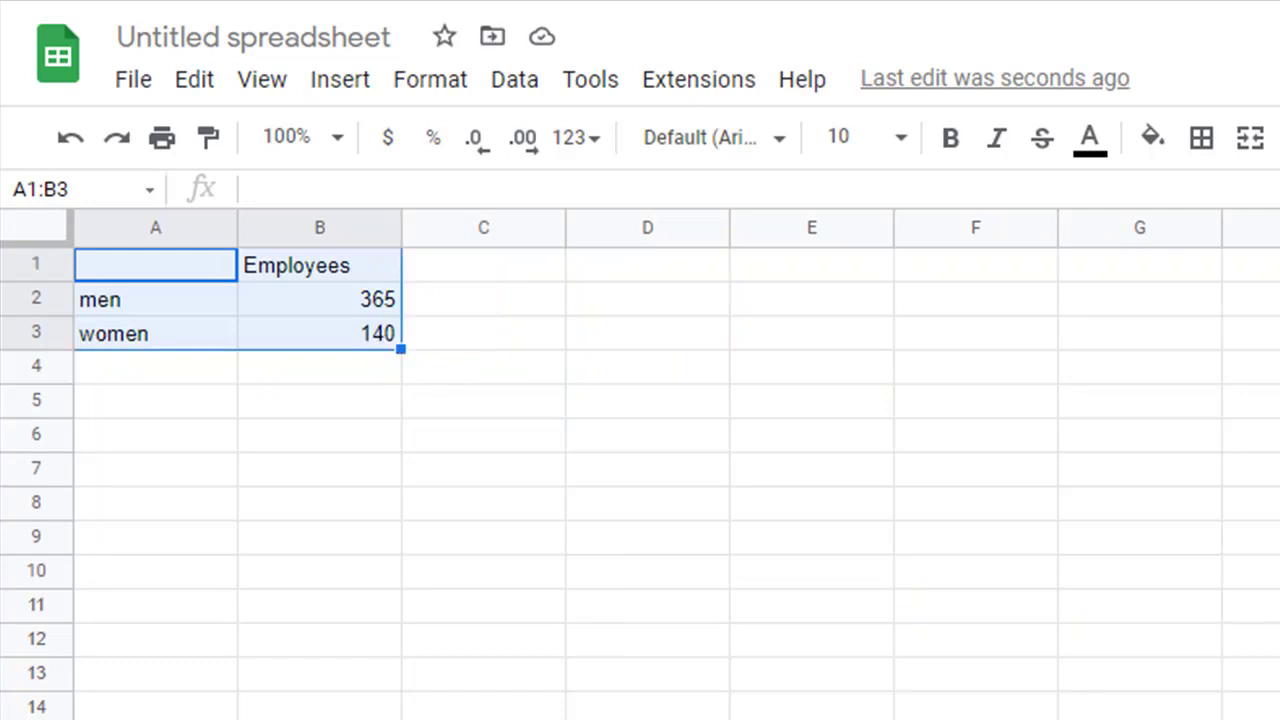
click(338, 600)
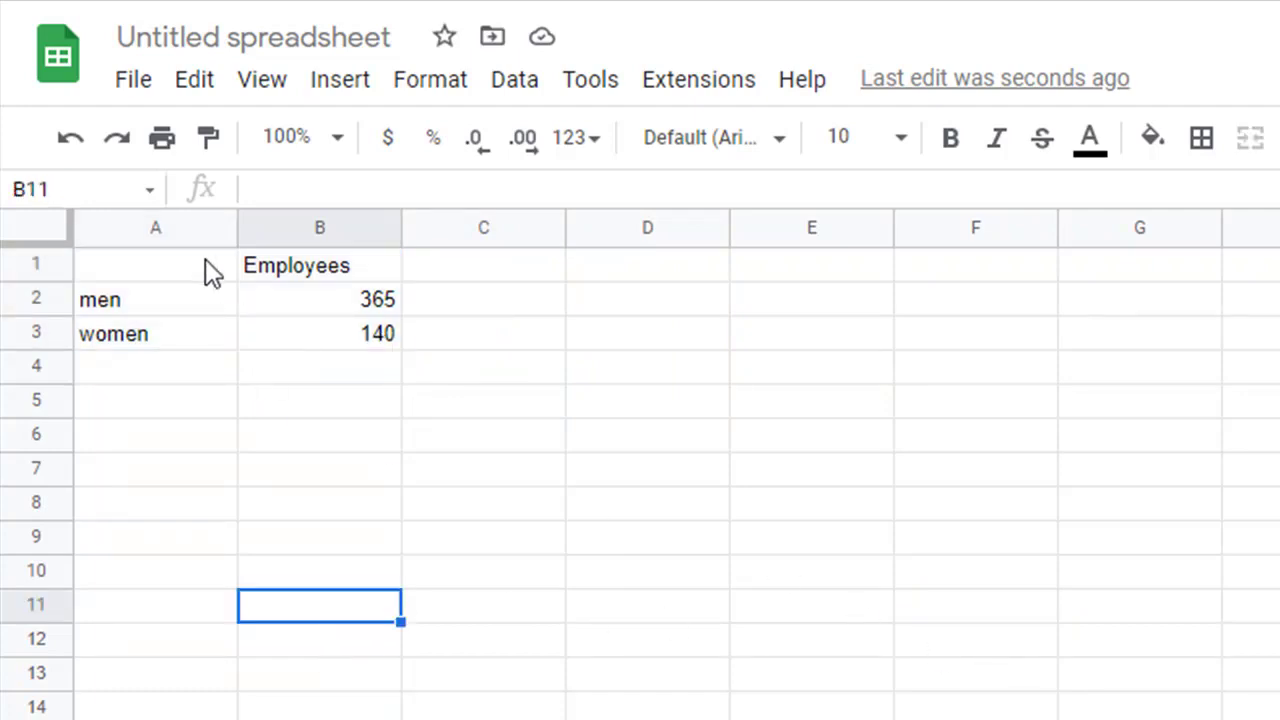
click(155, 278)
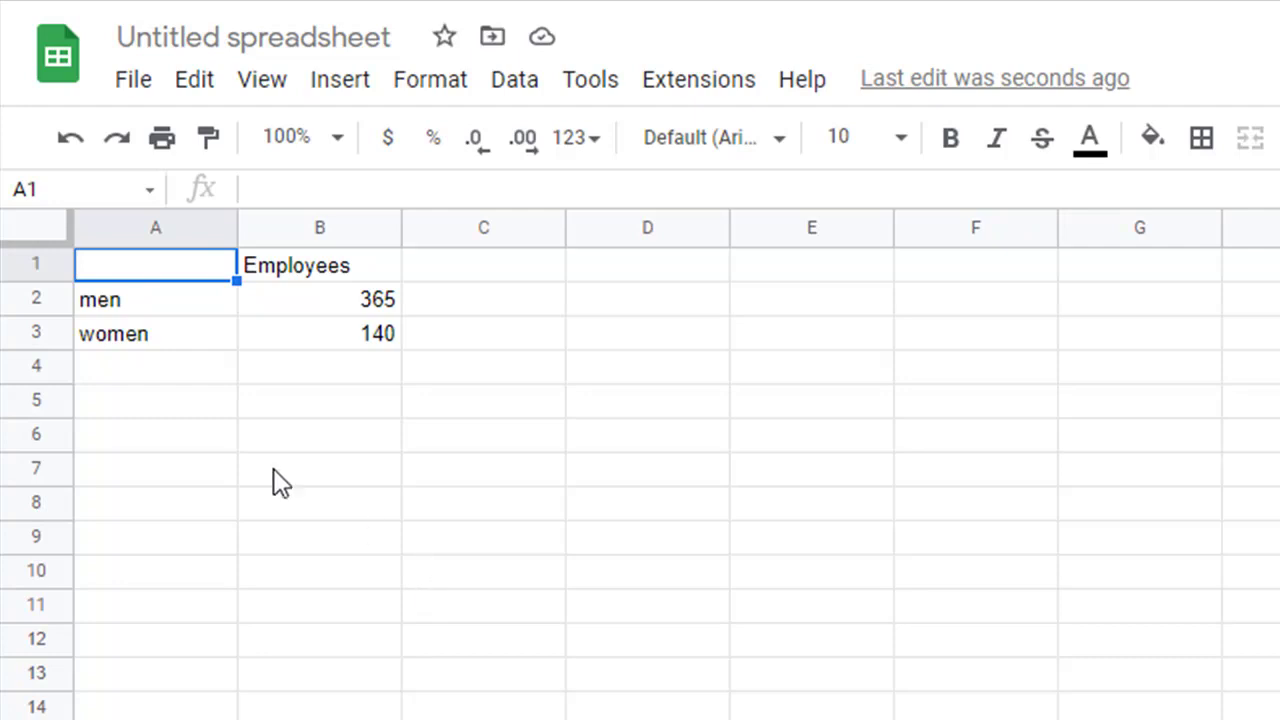
drag(155, 278, 356, 336)
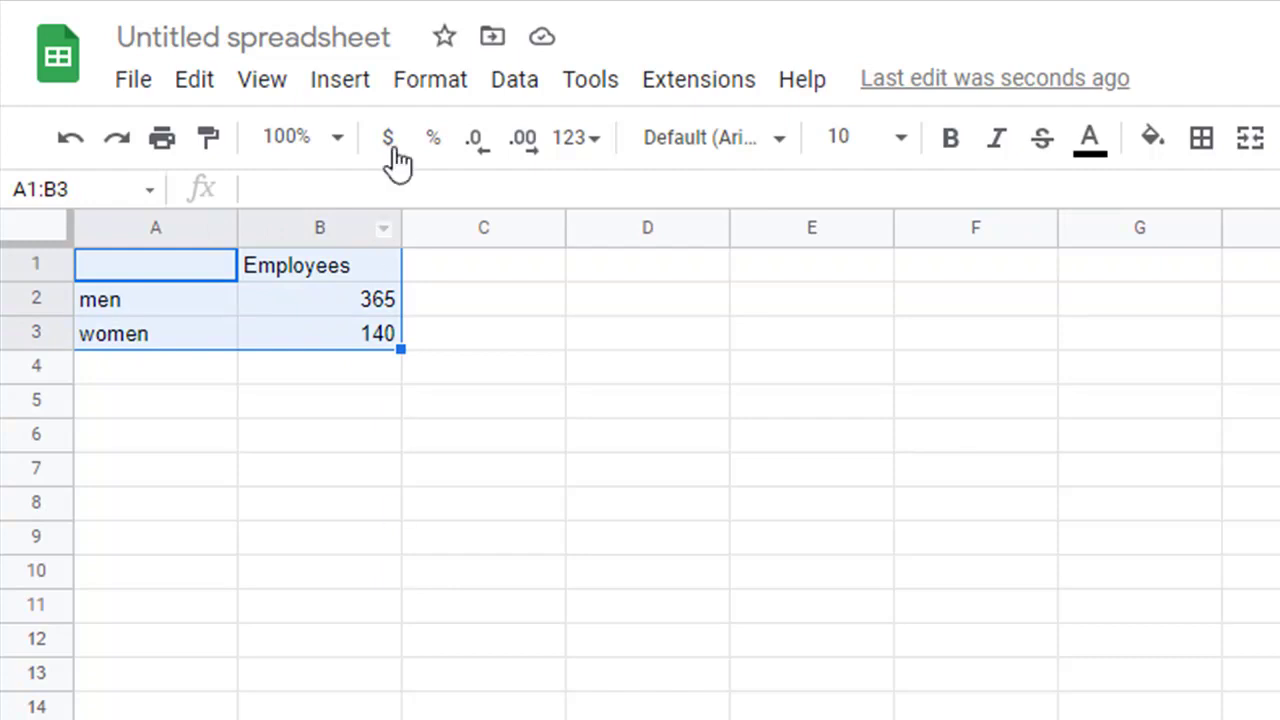
click(345, 80)
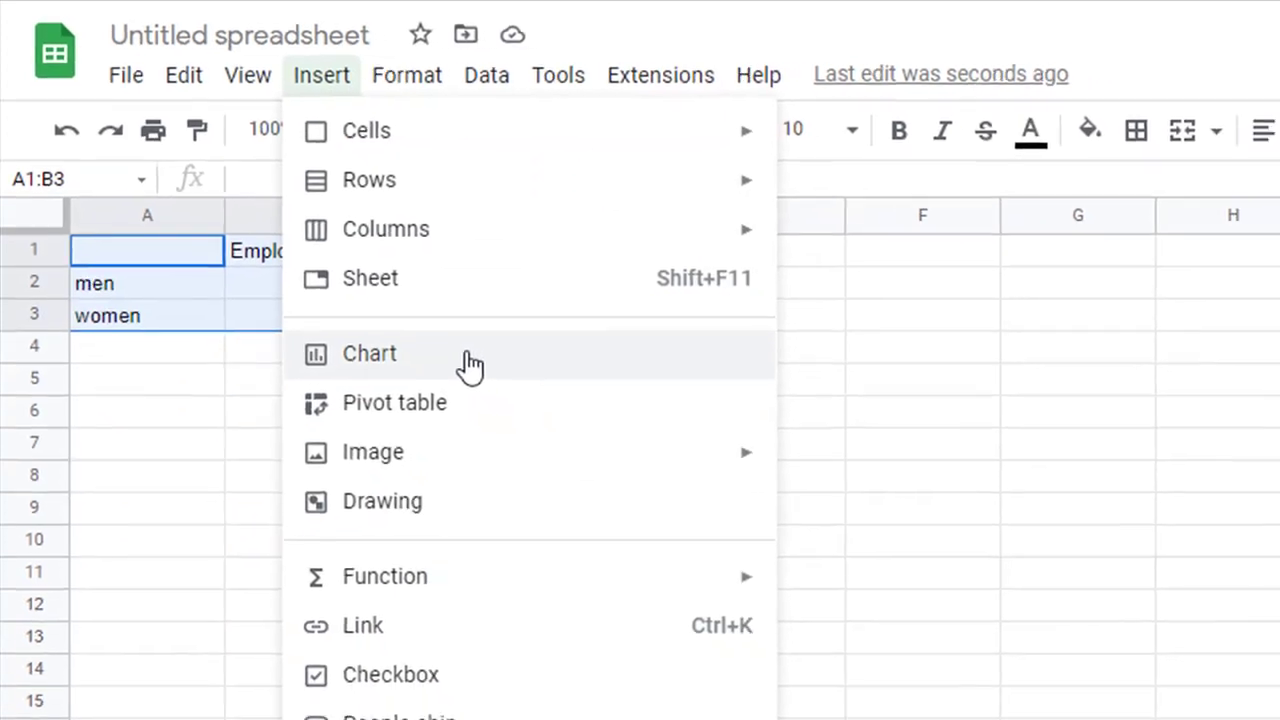
Step: Insert a pie chart of men 365 and women 140 and show its Customize settings
click(497, 387)
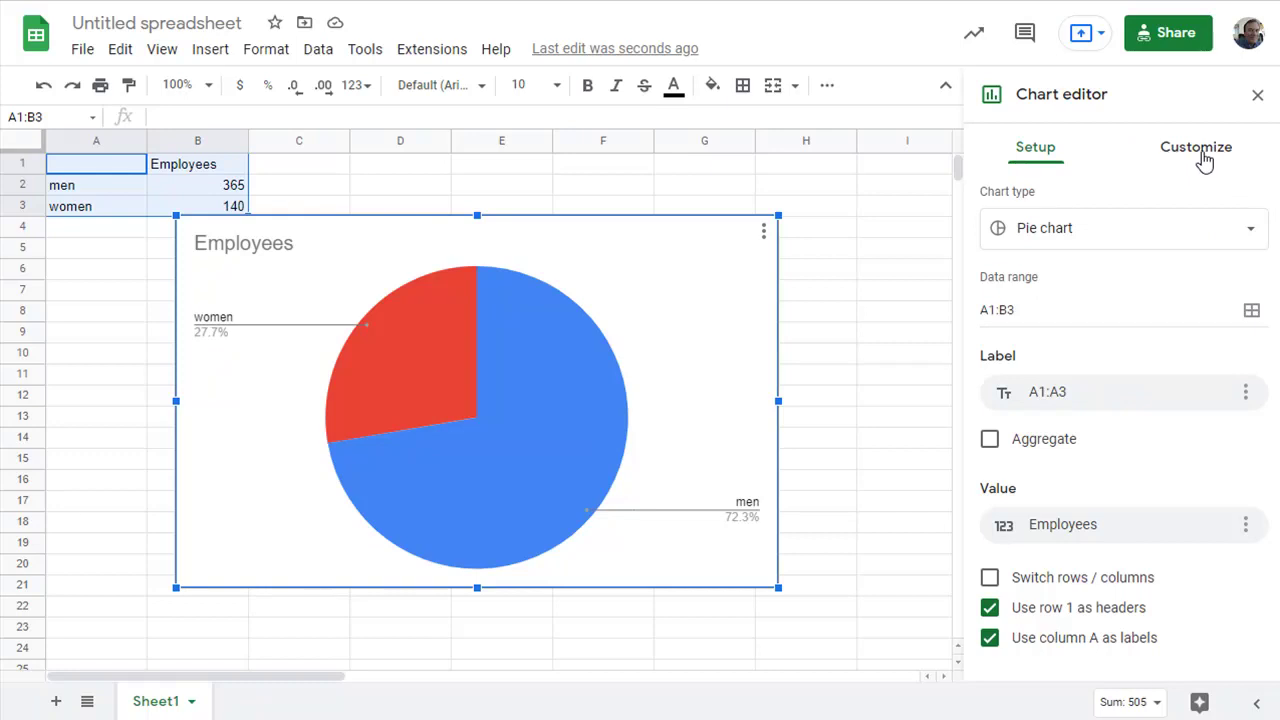
click(1201, 152)
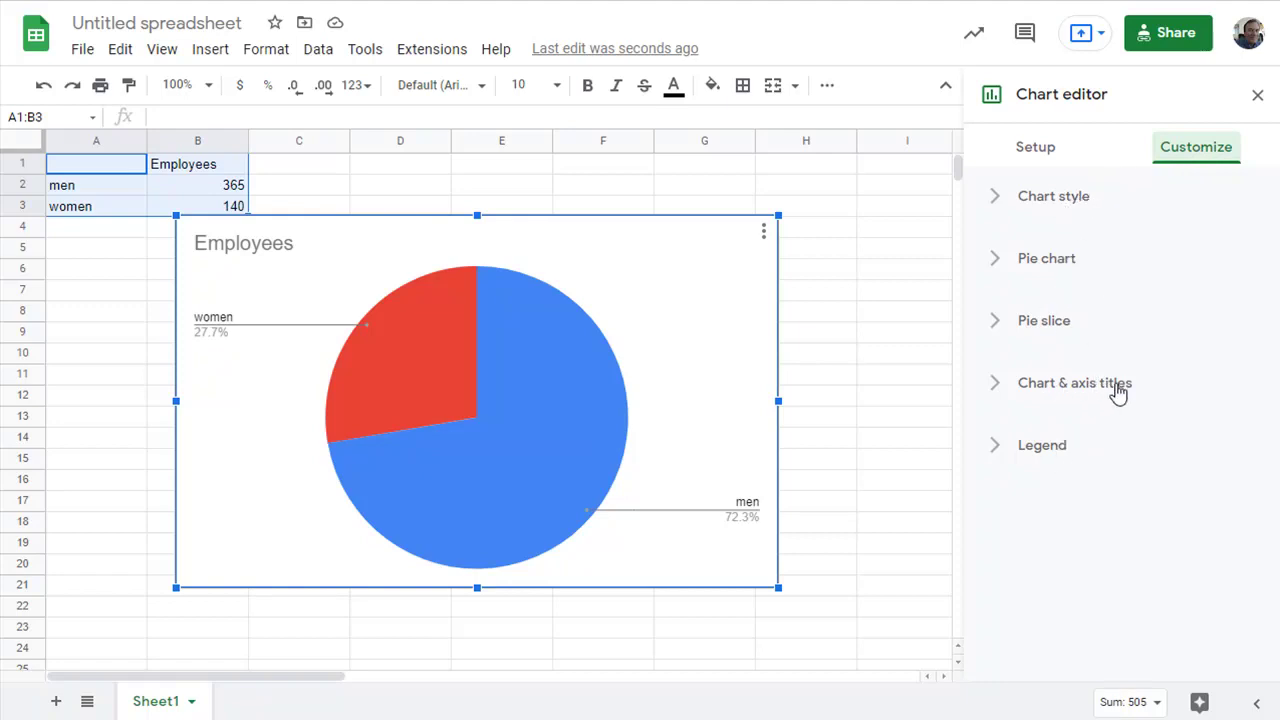
Step: Change the chart title from Employees to 'Employees on January 1st'
click(1056, 387)
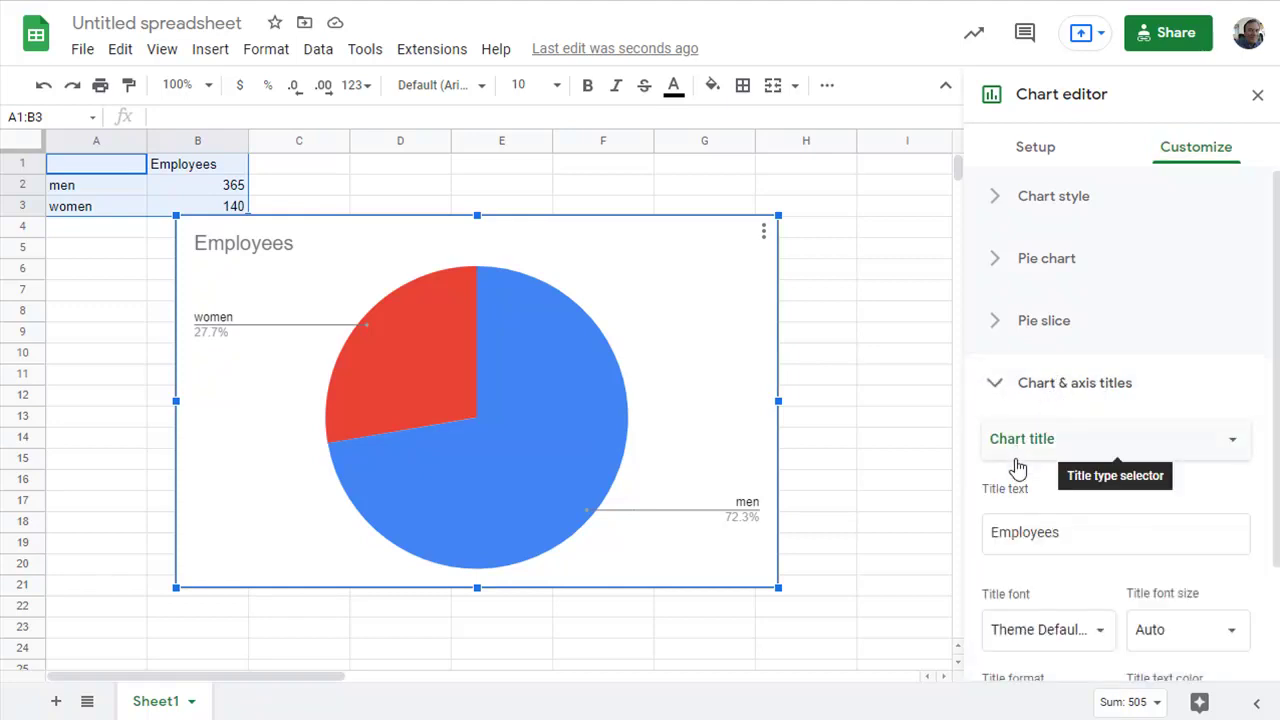
click(1071, 538)
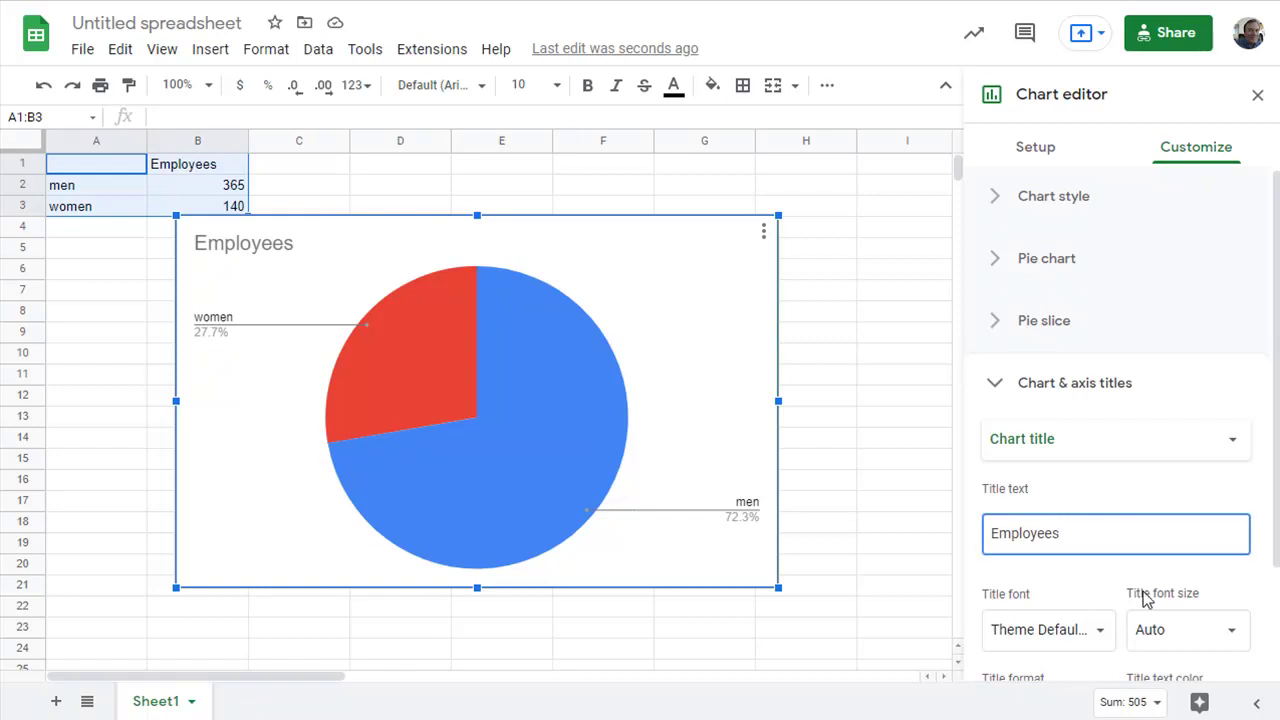
text(o)
text( on HJa)
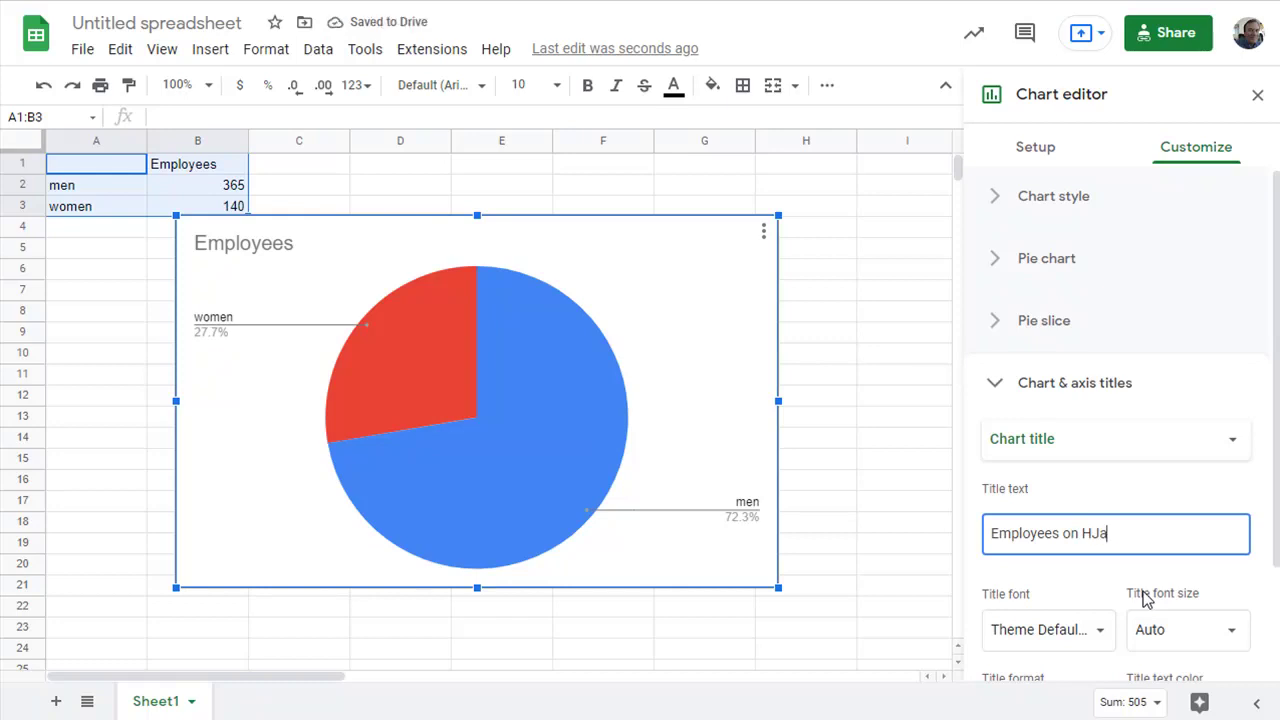
key(BackSpace)
key(BackSpace)
key(BackSpace)
text(Januar)
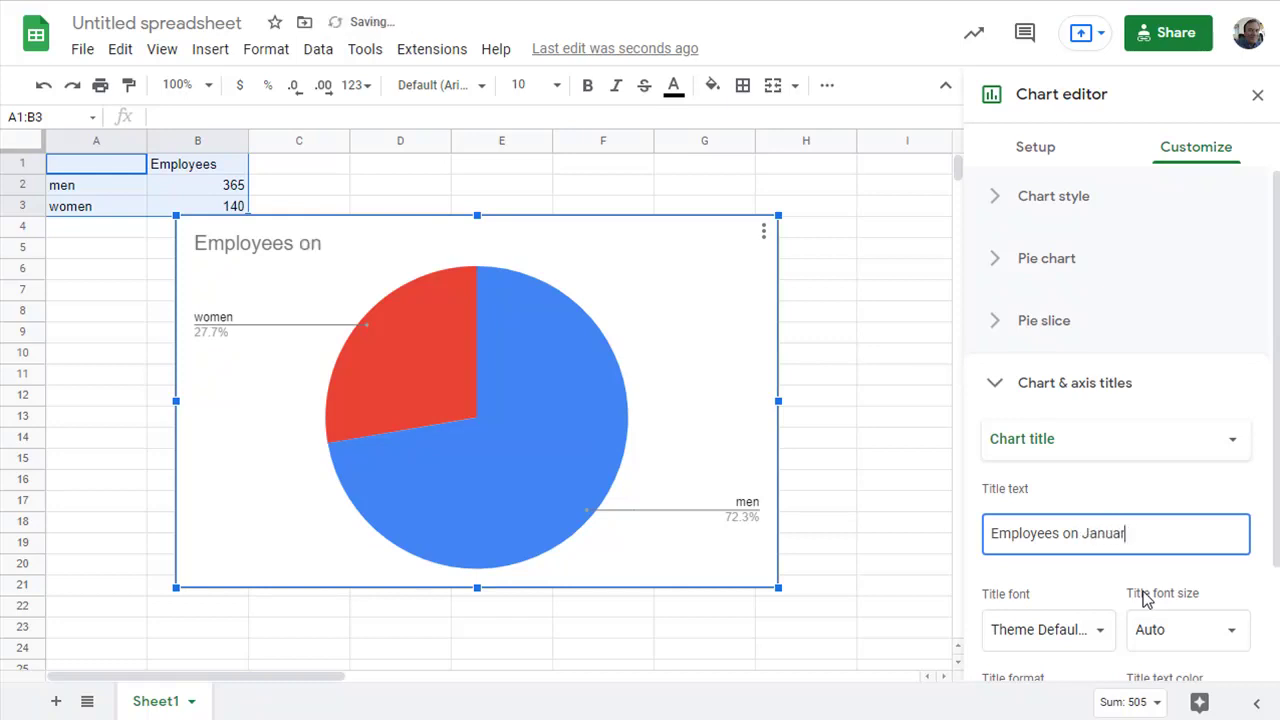
text(y 1)
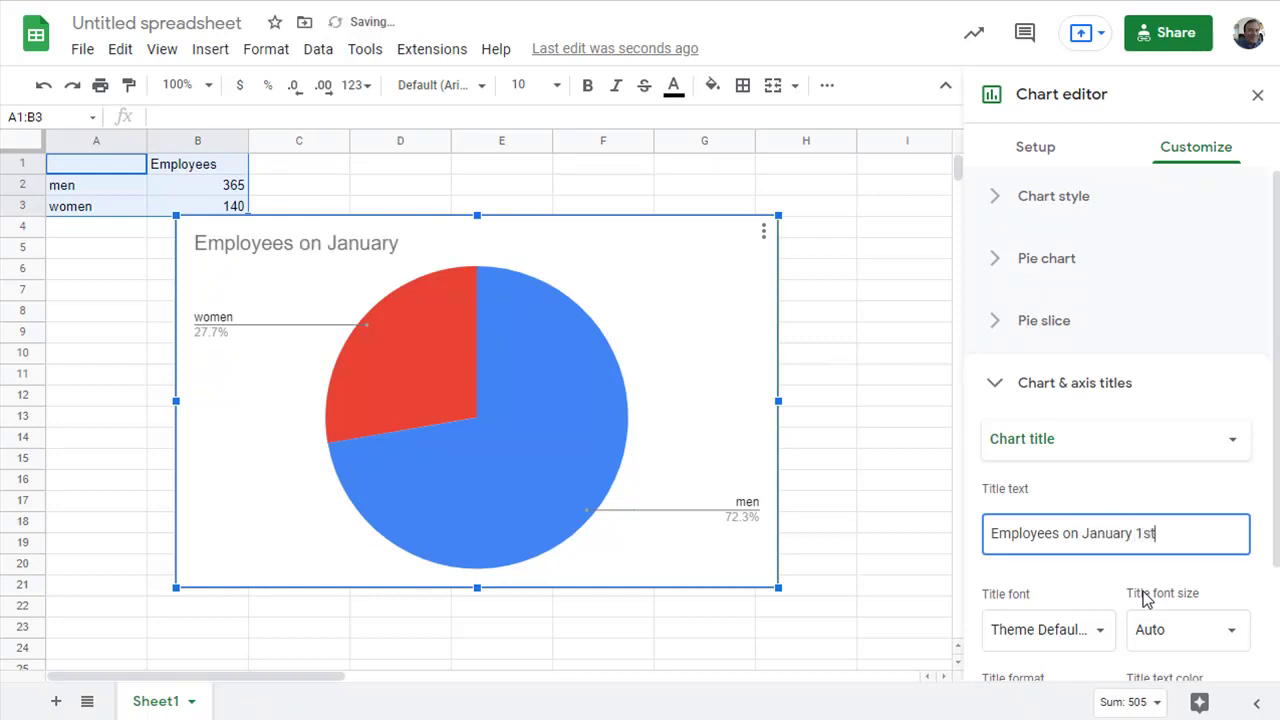
text(st)
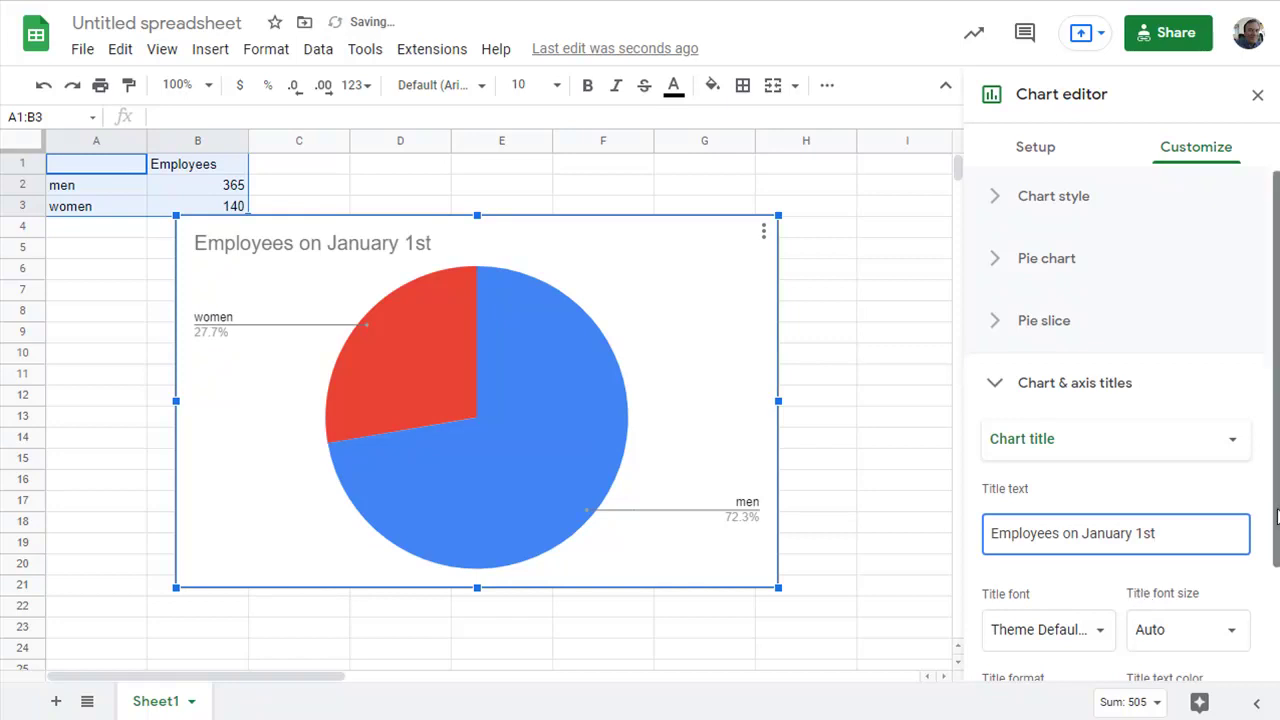
scroll(1145, 597, down, 1)
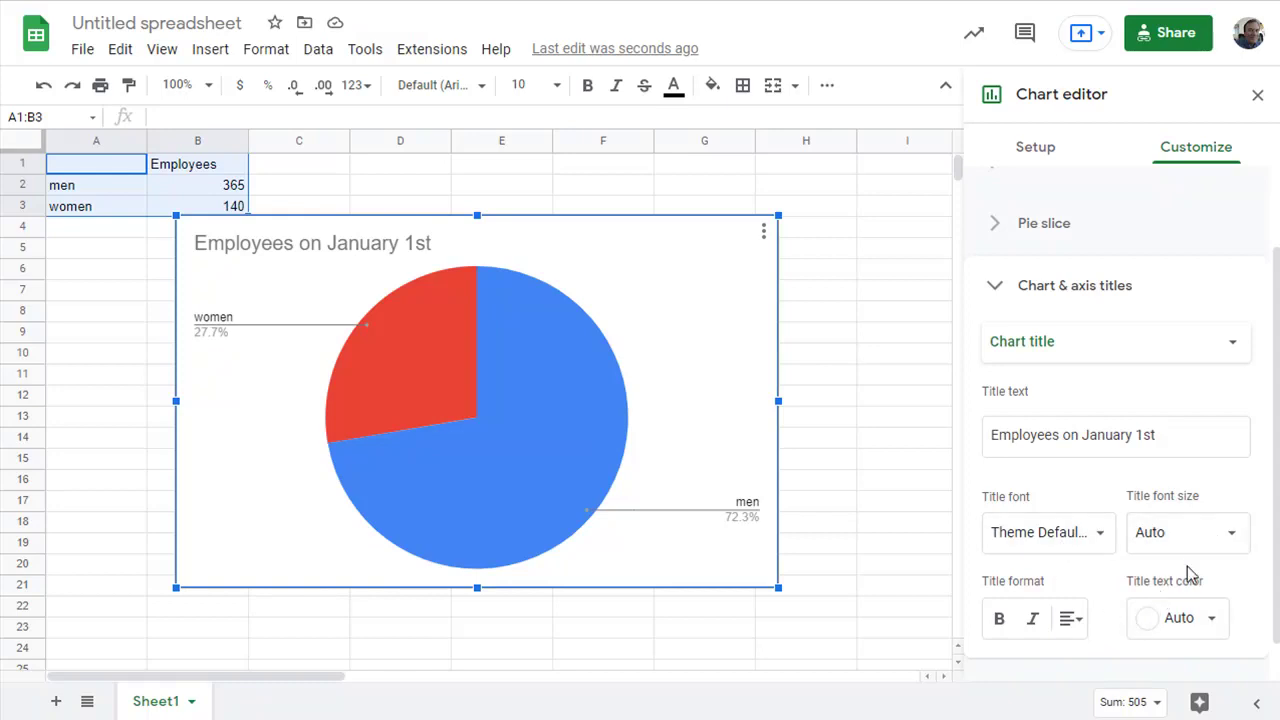
Step: Format the chart title in Wide font, size 30, purple, bold and center-aligned
click(1104, 541)
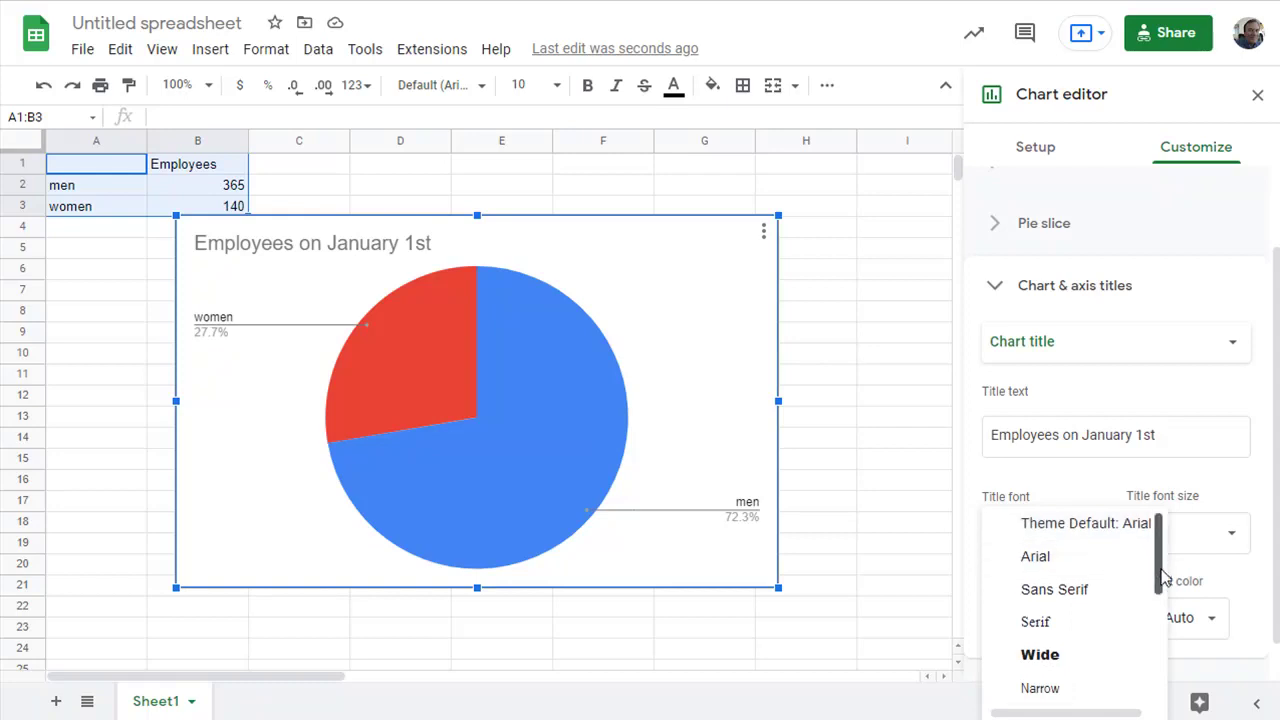
drag(1160, 566, 1170, 670)
scroll(1160, 660, up, 3)
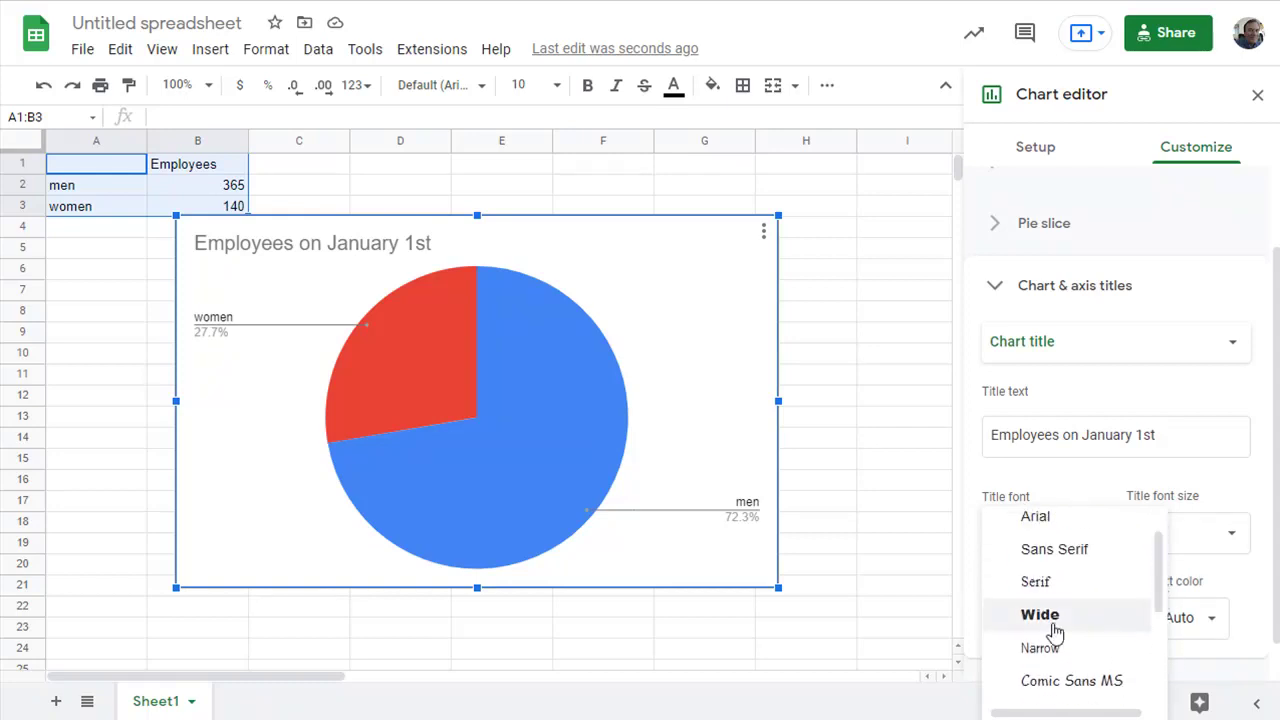
click(1039, 616)
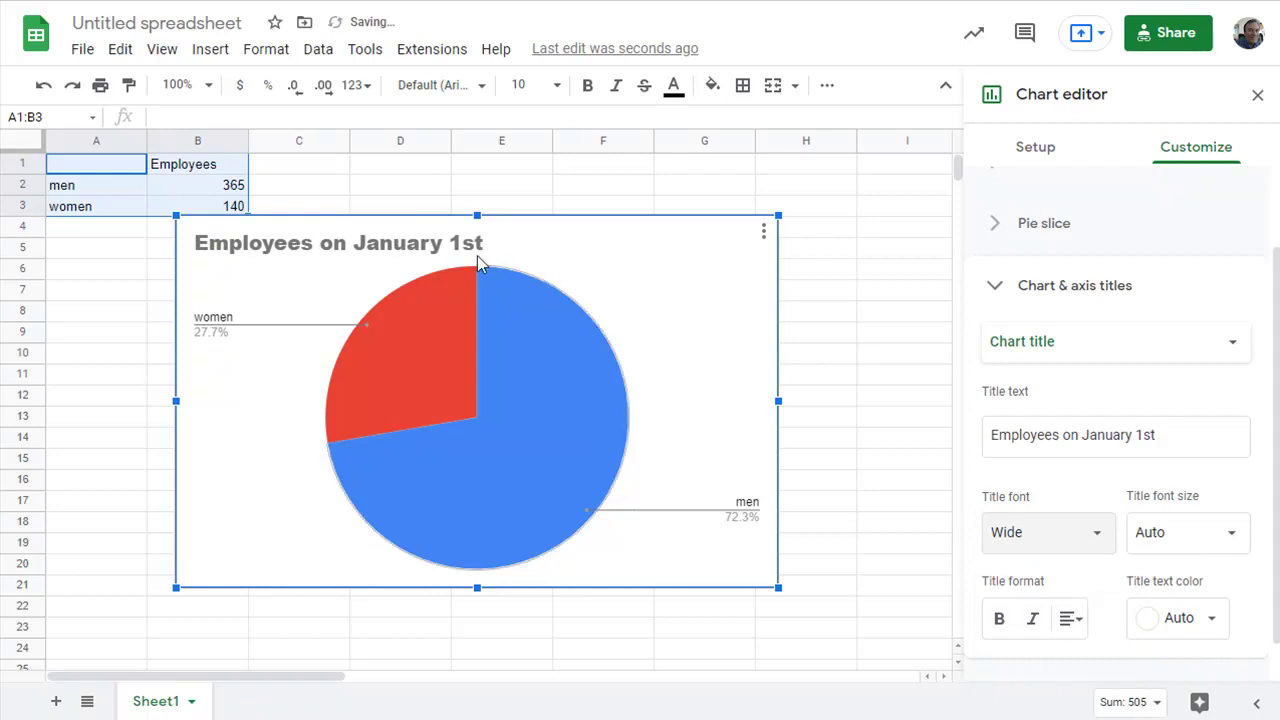
click(1235, 538)
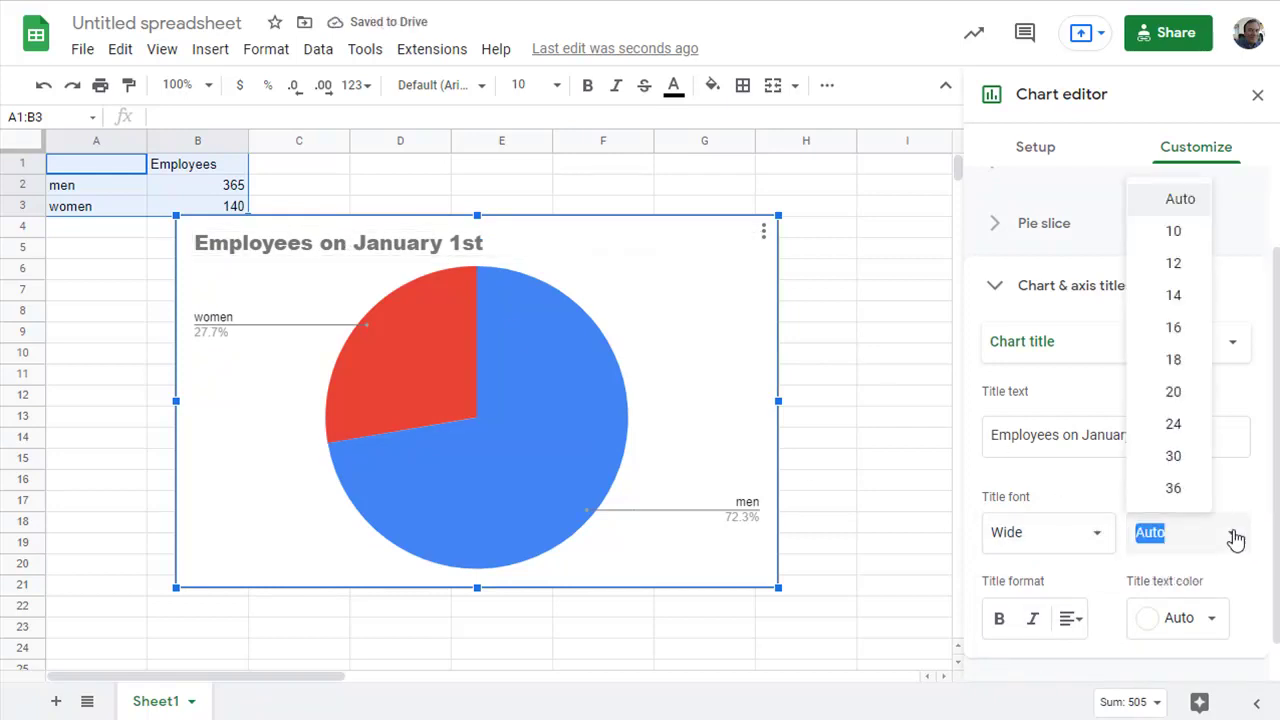
click(1176, 457)
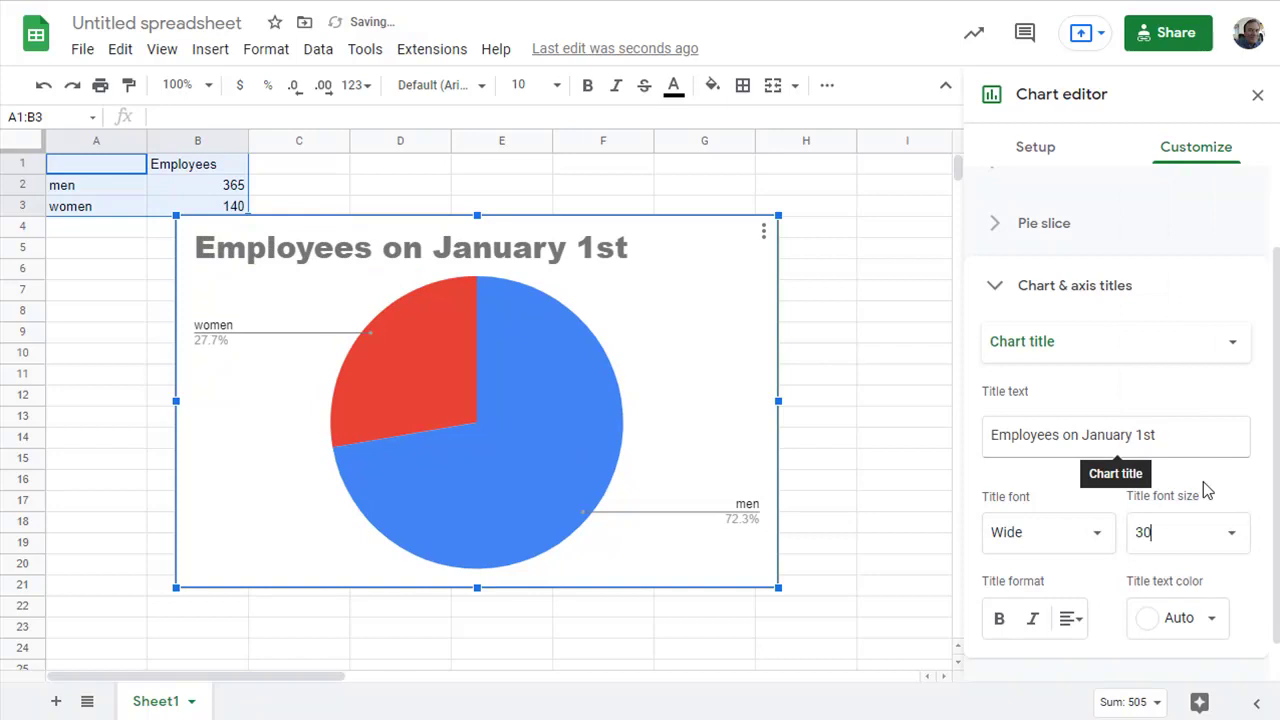
click(1213, 622)
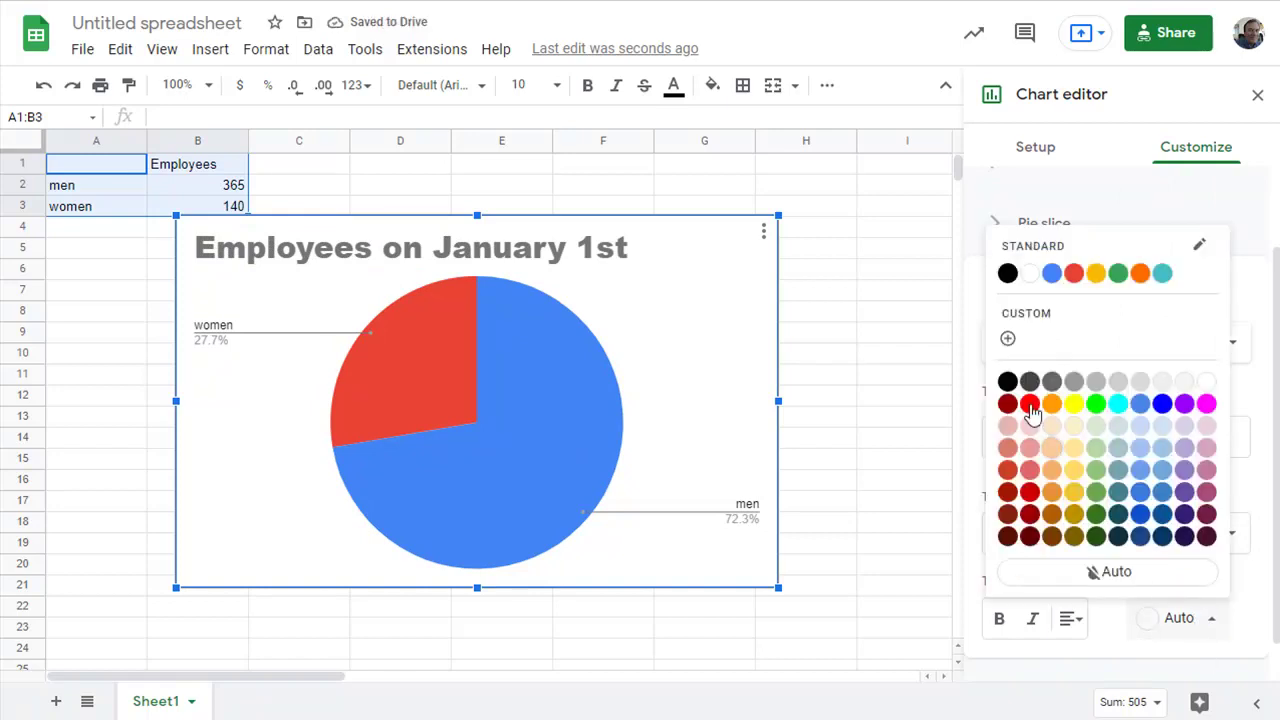
click(1185, 405)
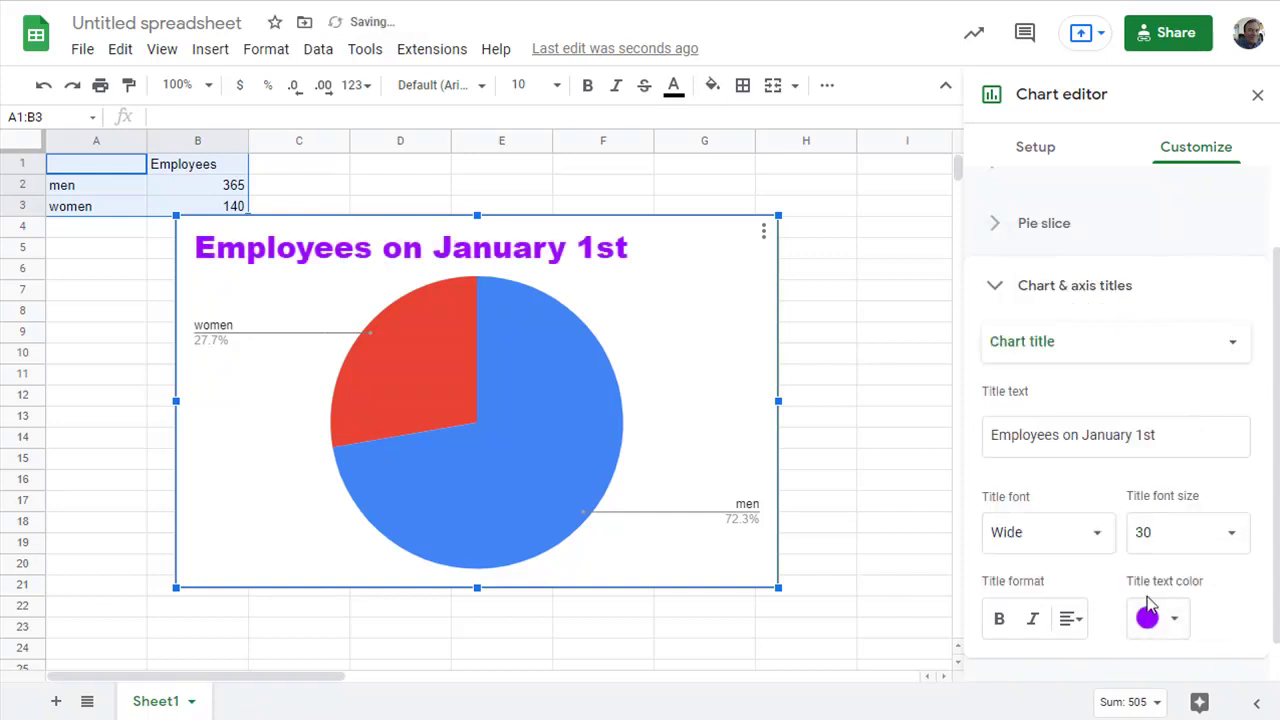
click(999, 620)
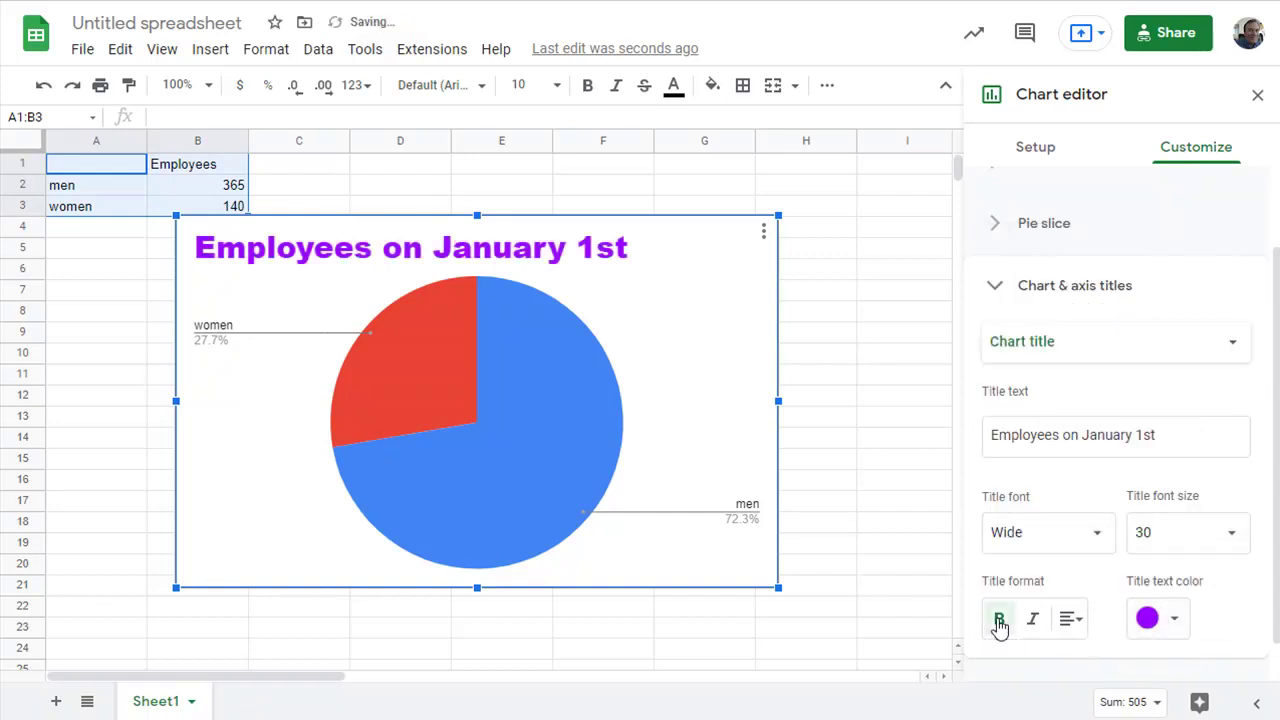
click(1070, 619)
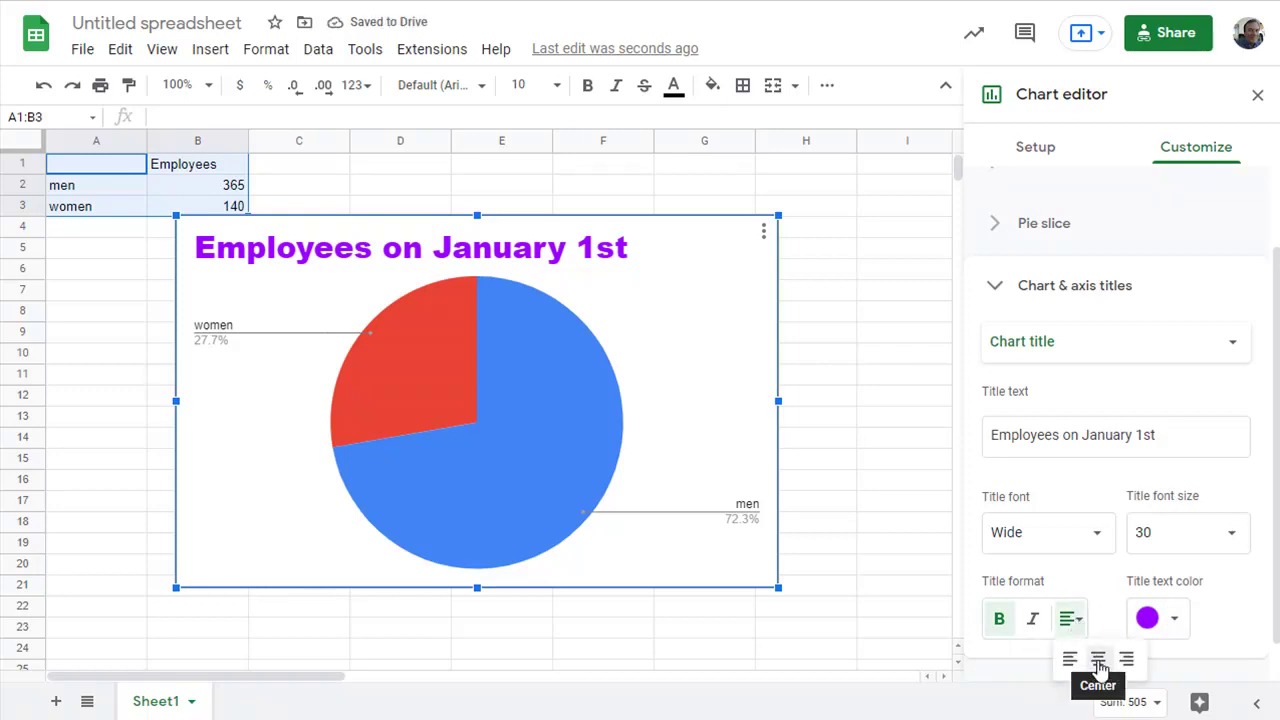
click(1099, 660)
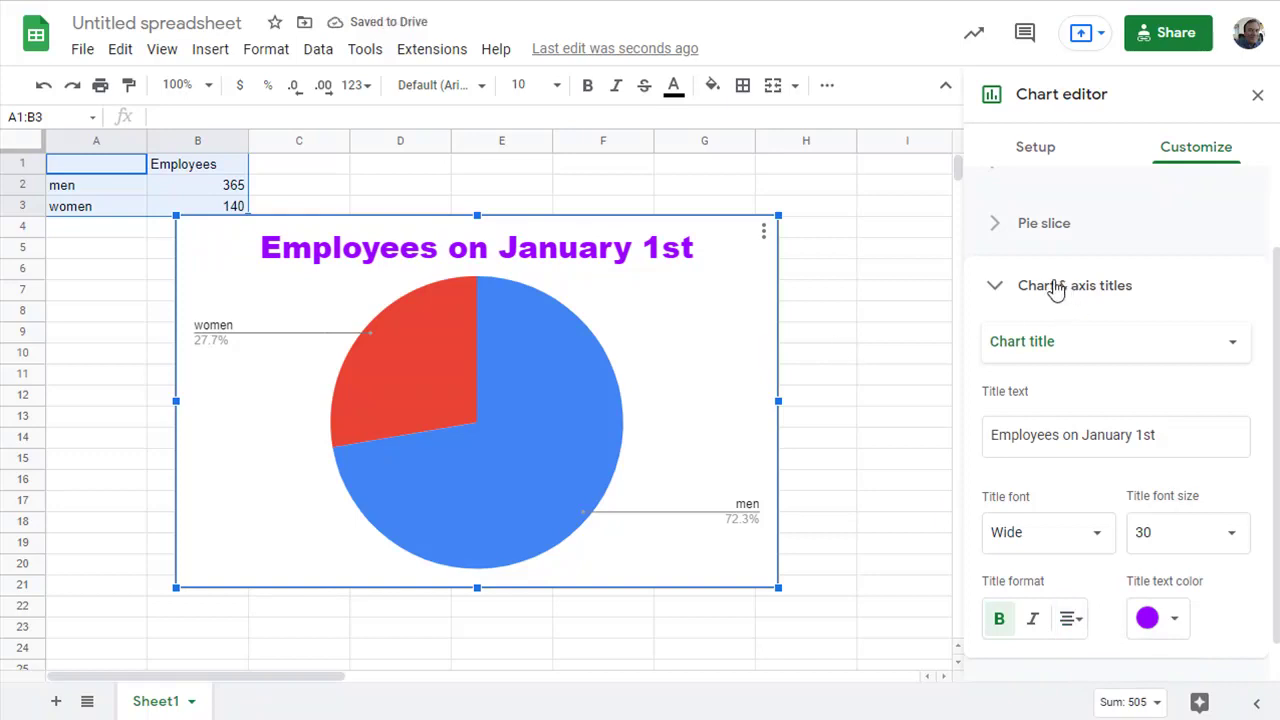
Step: Place the chart legend on the right side of the pie
click(995, 290)
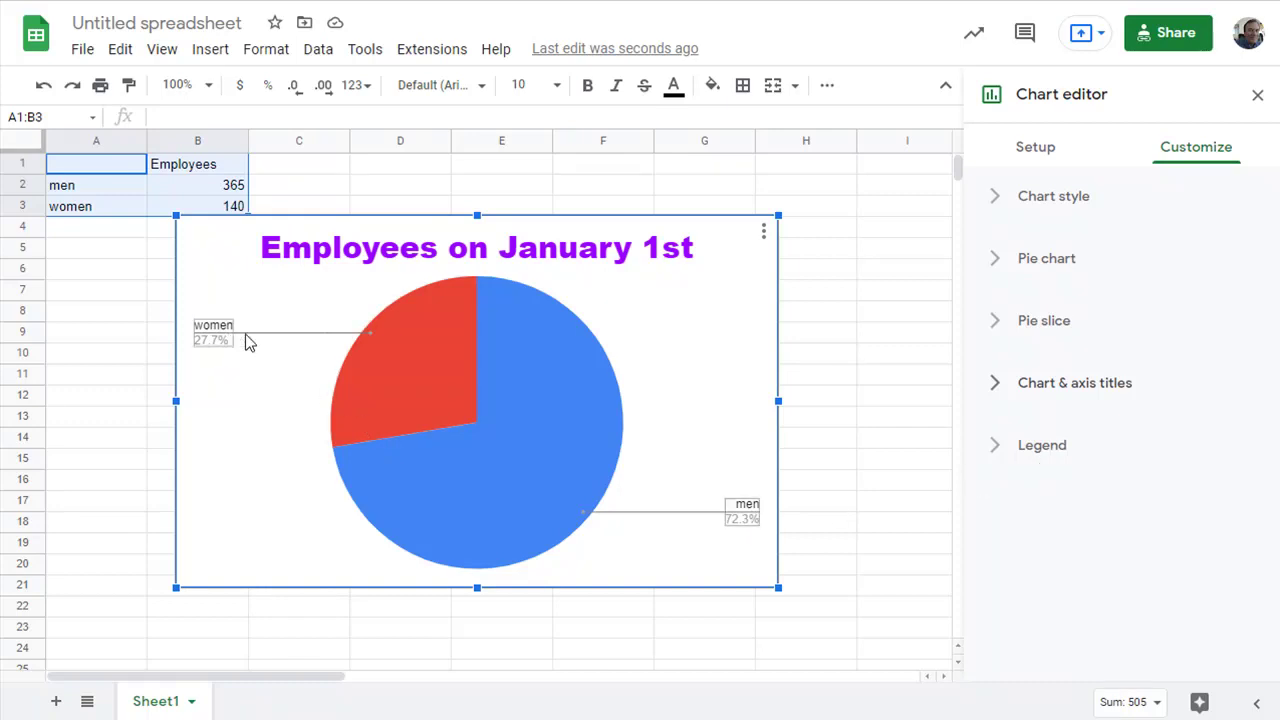
click(1046, 447)
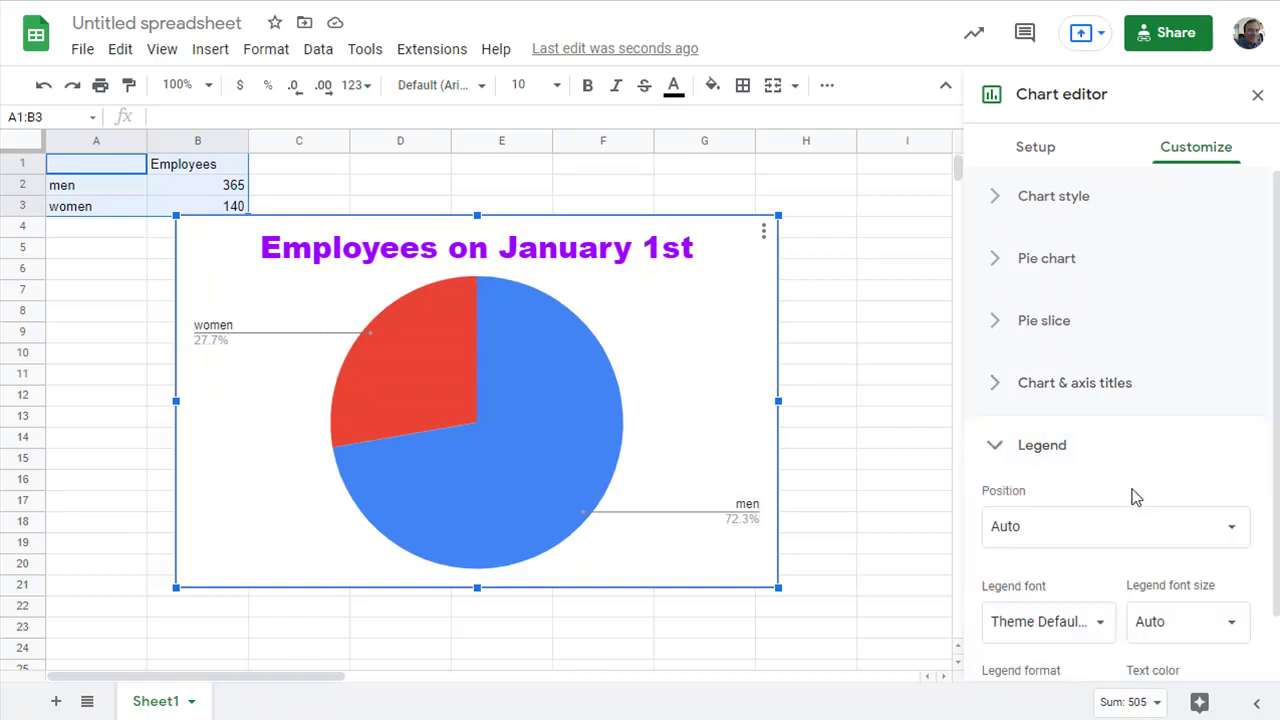
scroll(1234, 509, down, 1)
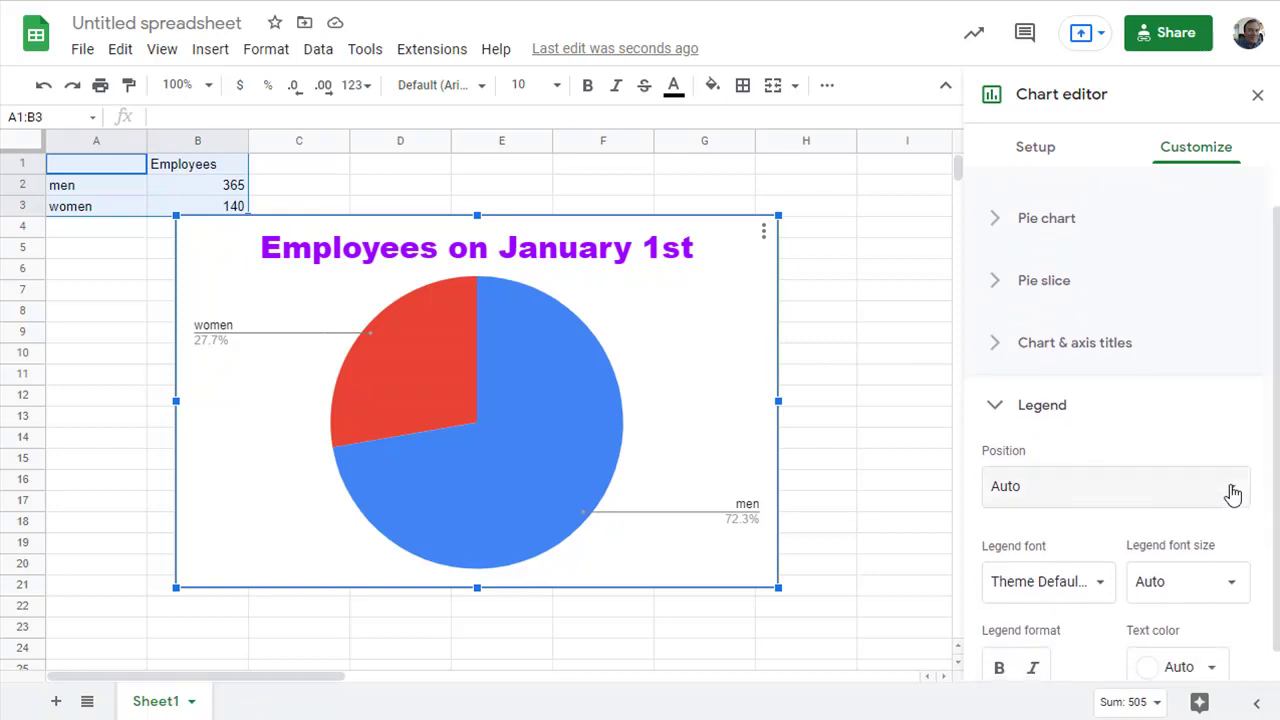
click(1231, 492)
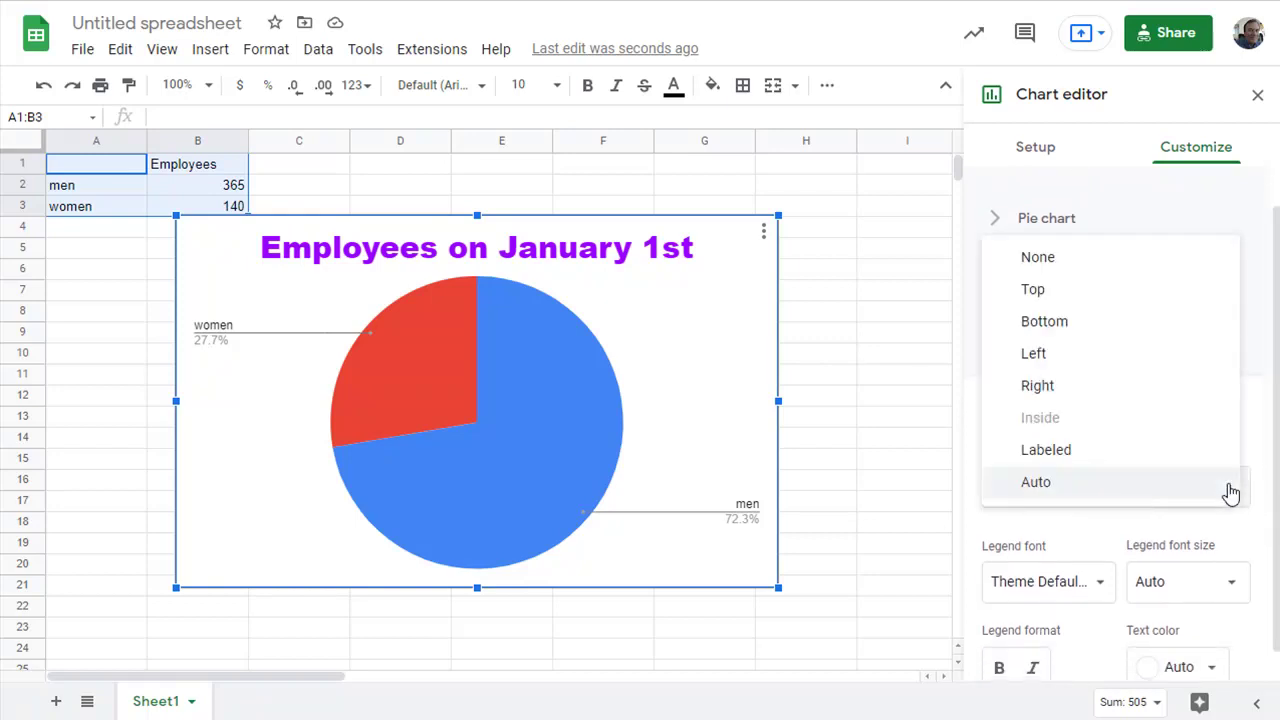
click(1077, 394)
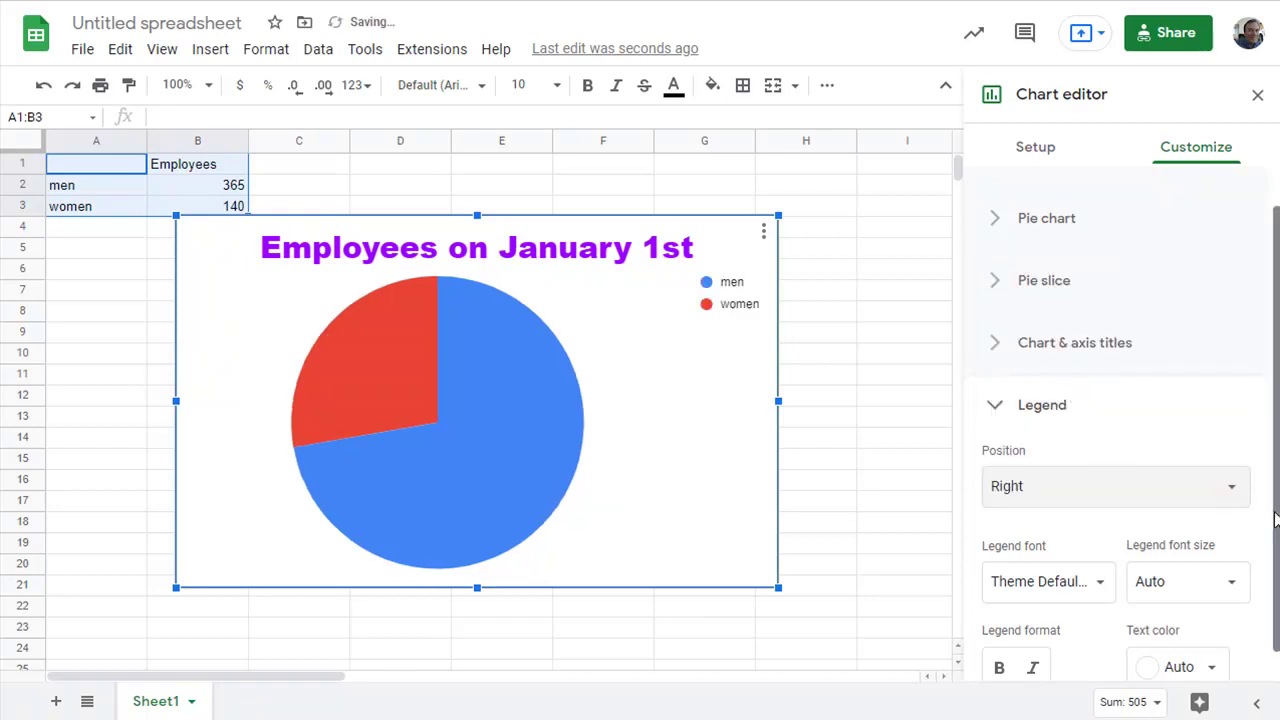
Step: Style the legend text as Wide font, size 20, magenta and bold
scroll(1151, 600, down, 1)
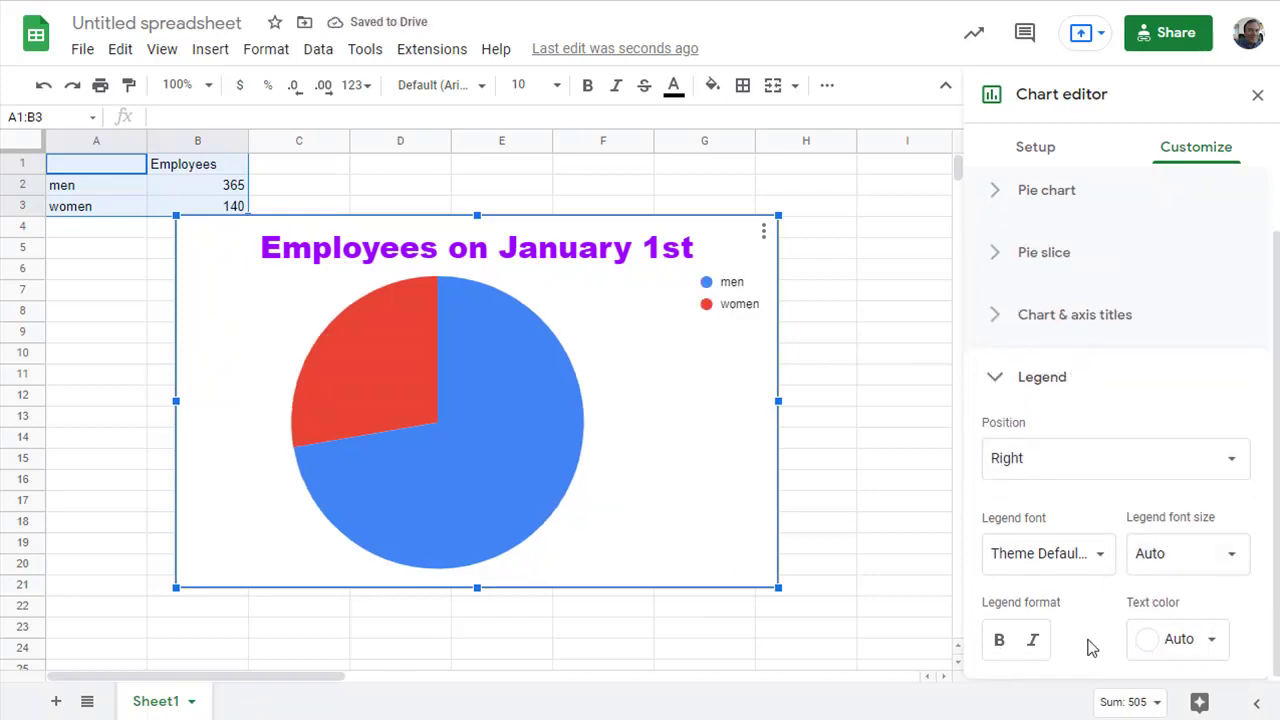
click(1100, 558)
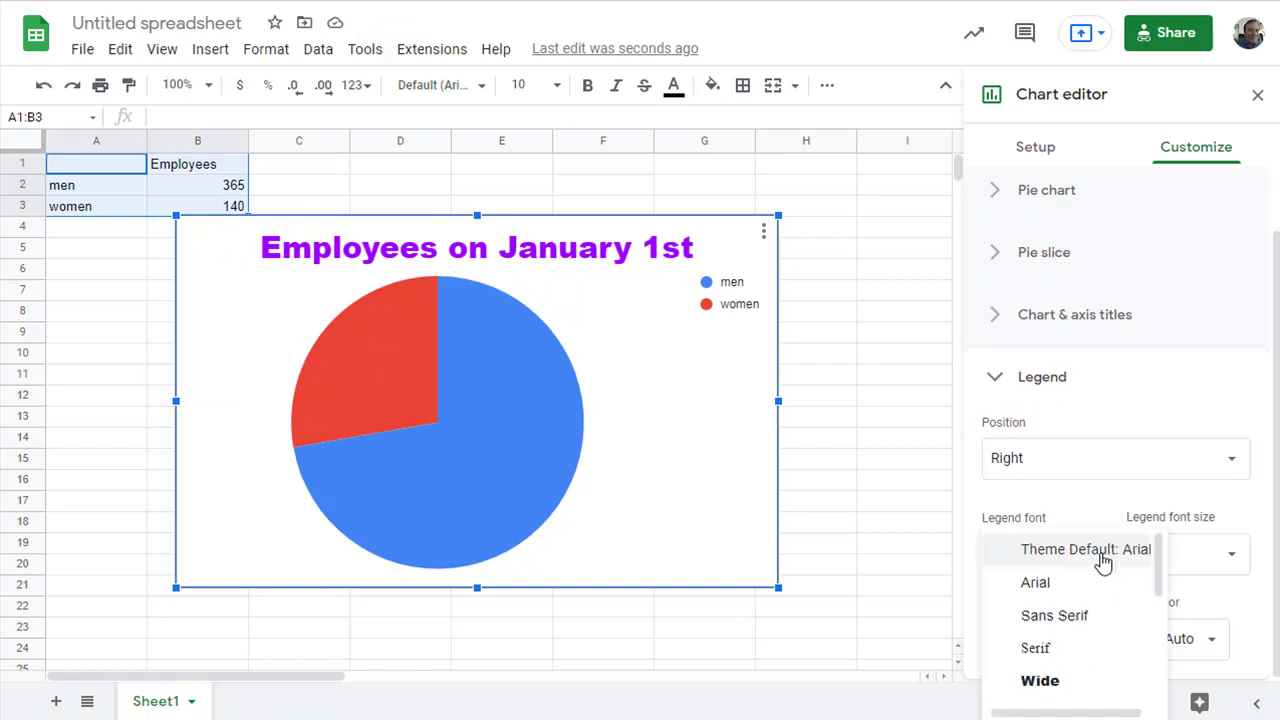
click(1050, 682)
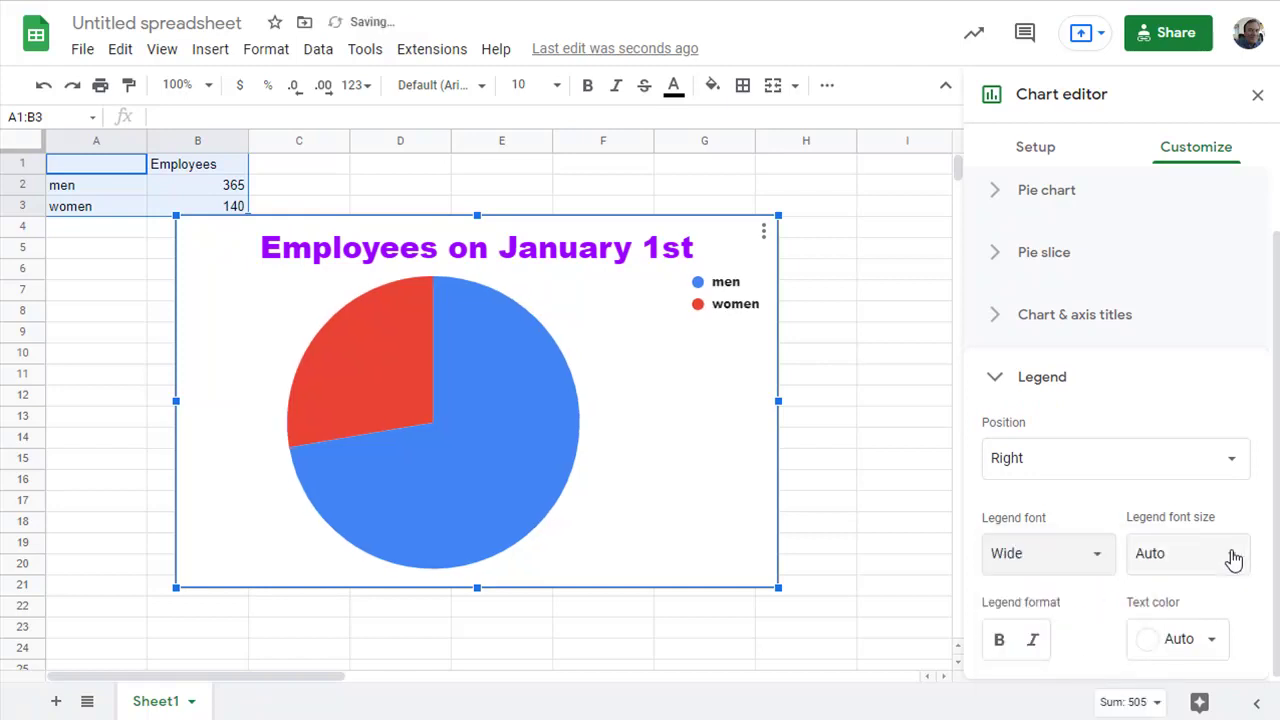
click(1234, 560)
click(1174, 414)
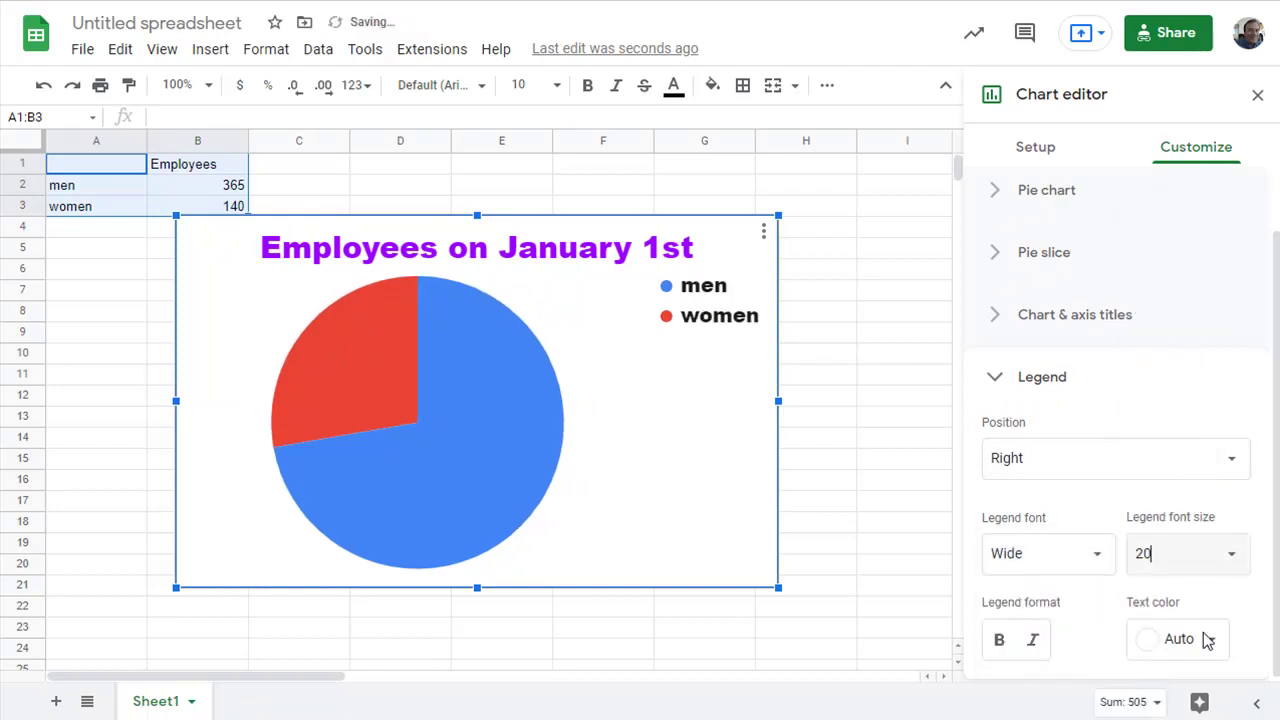
click(1214, 644)
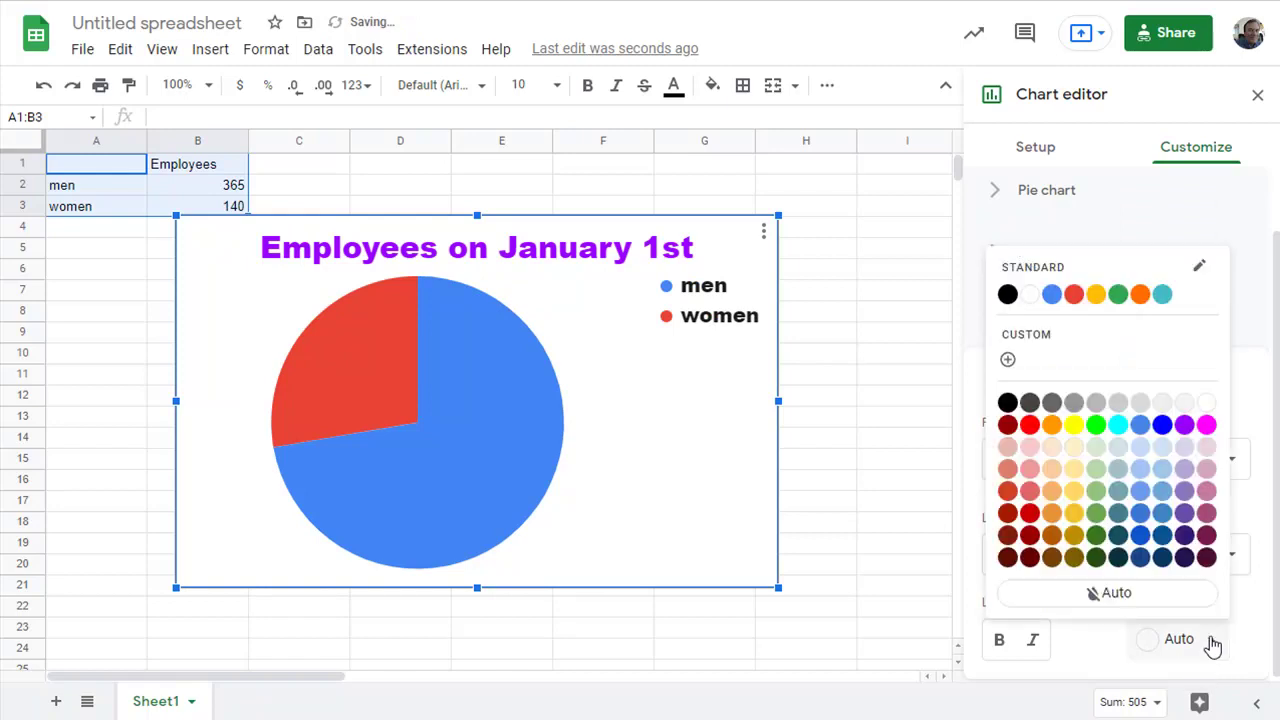
click(1208, 427)
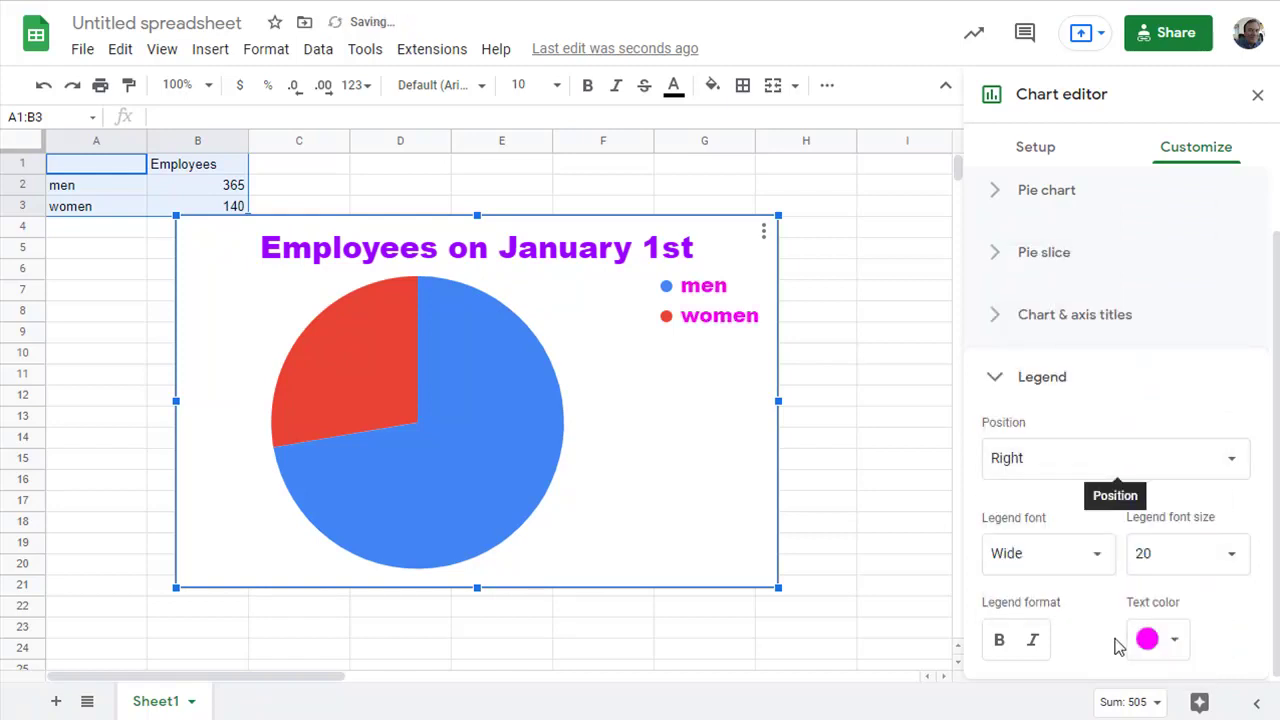
click(1001, 642)
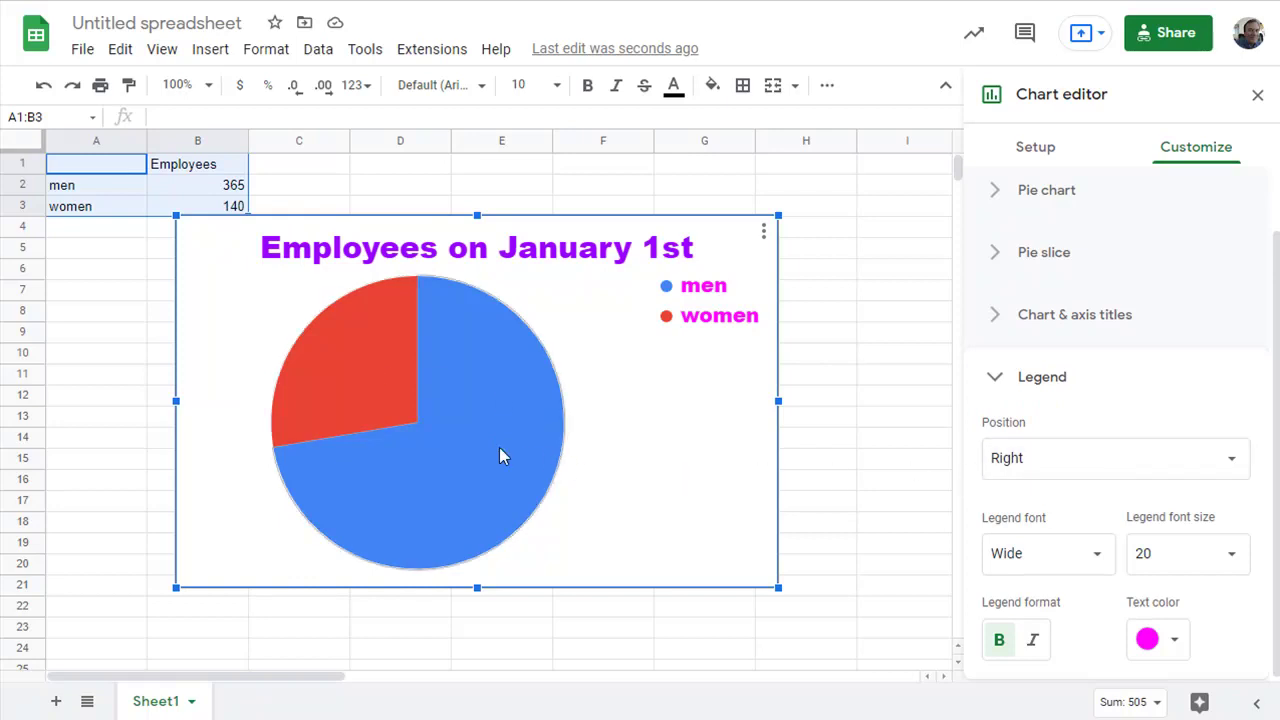
Step: Set the pie's slice labels to Label so slices read men and women
click(1043, 384)
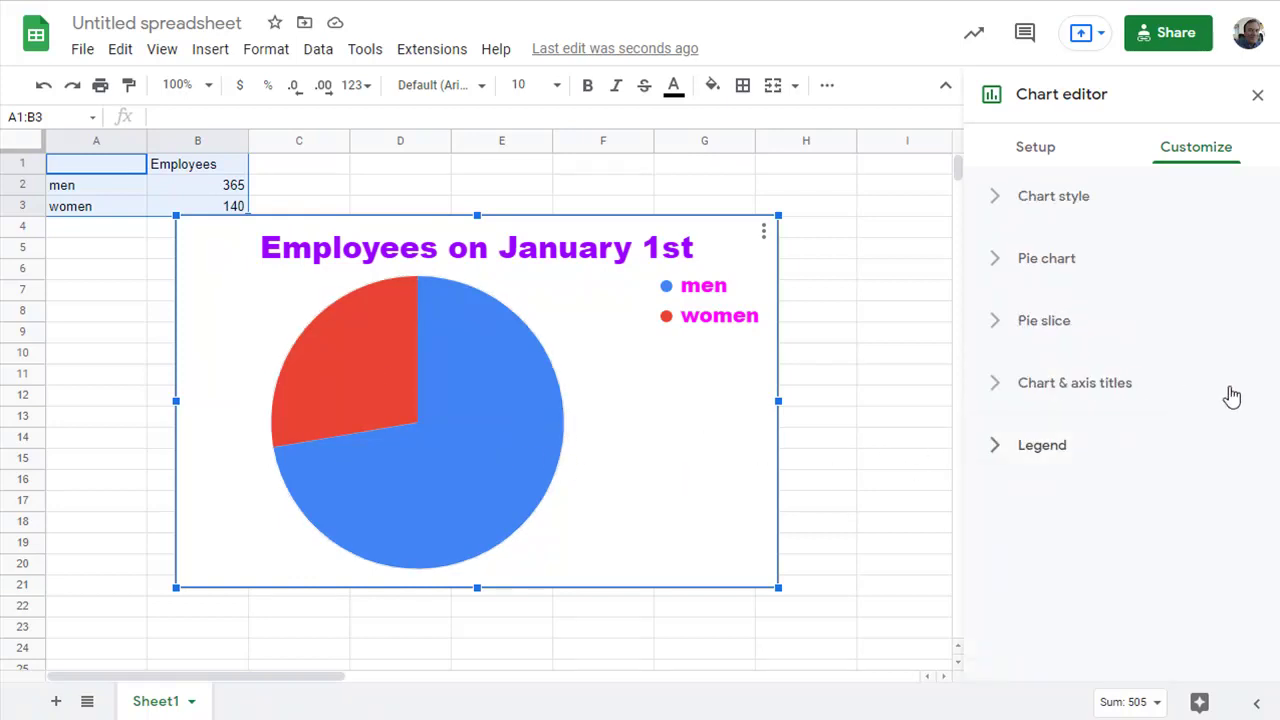
click(1053, 270)
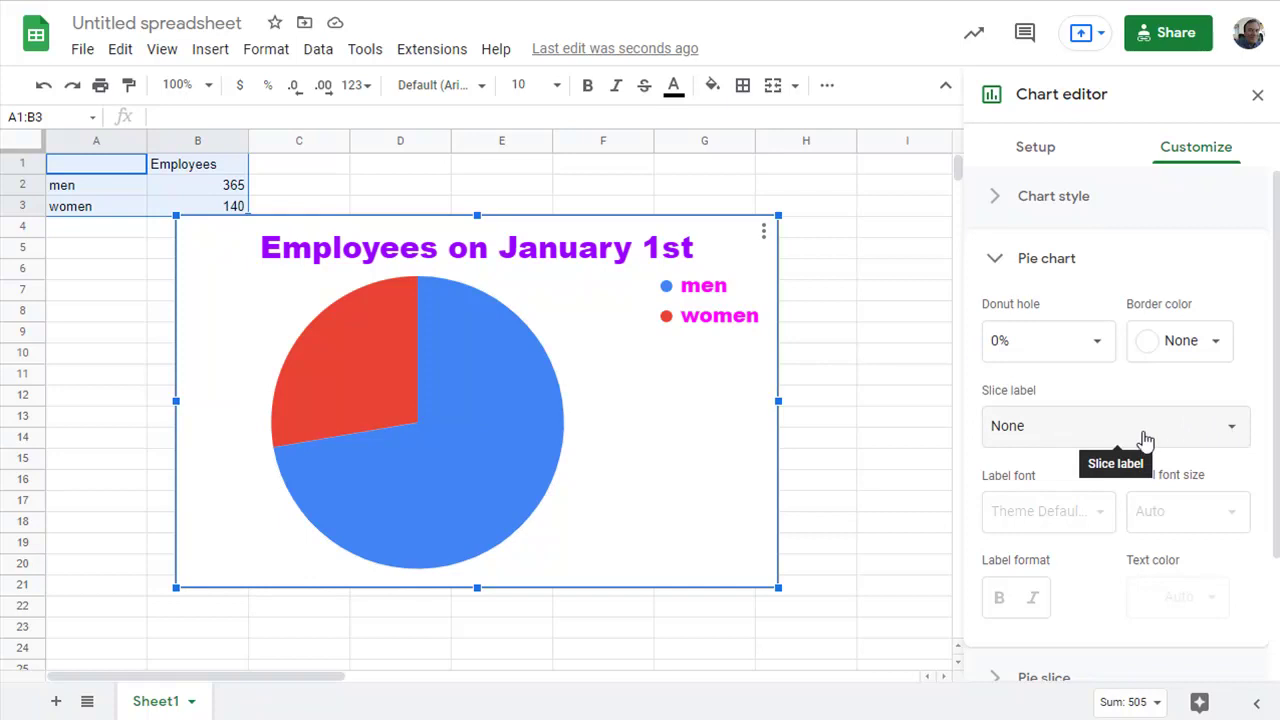
click(1040, 264)
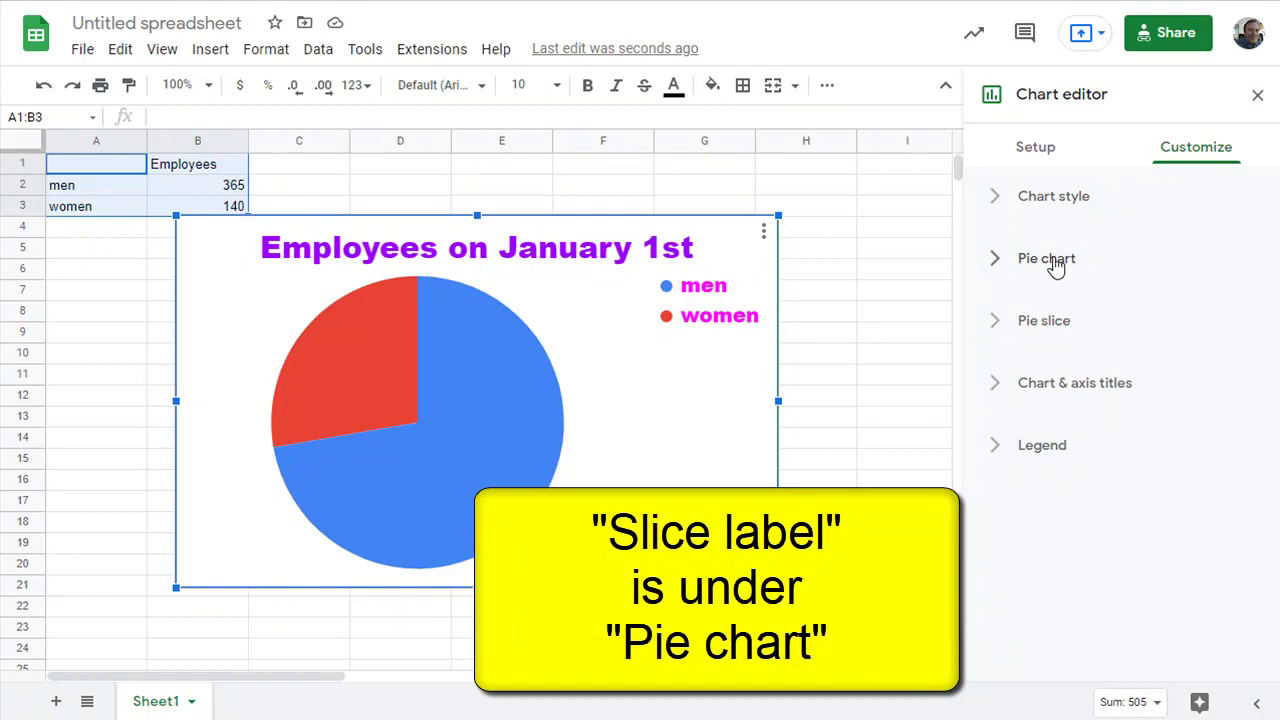
click(1055, 266)
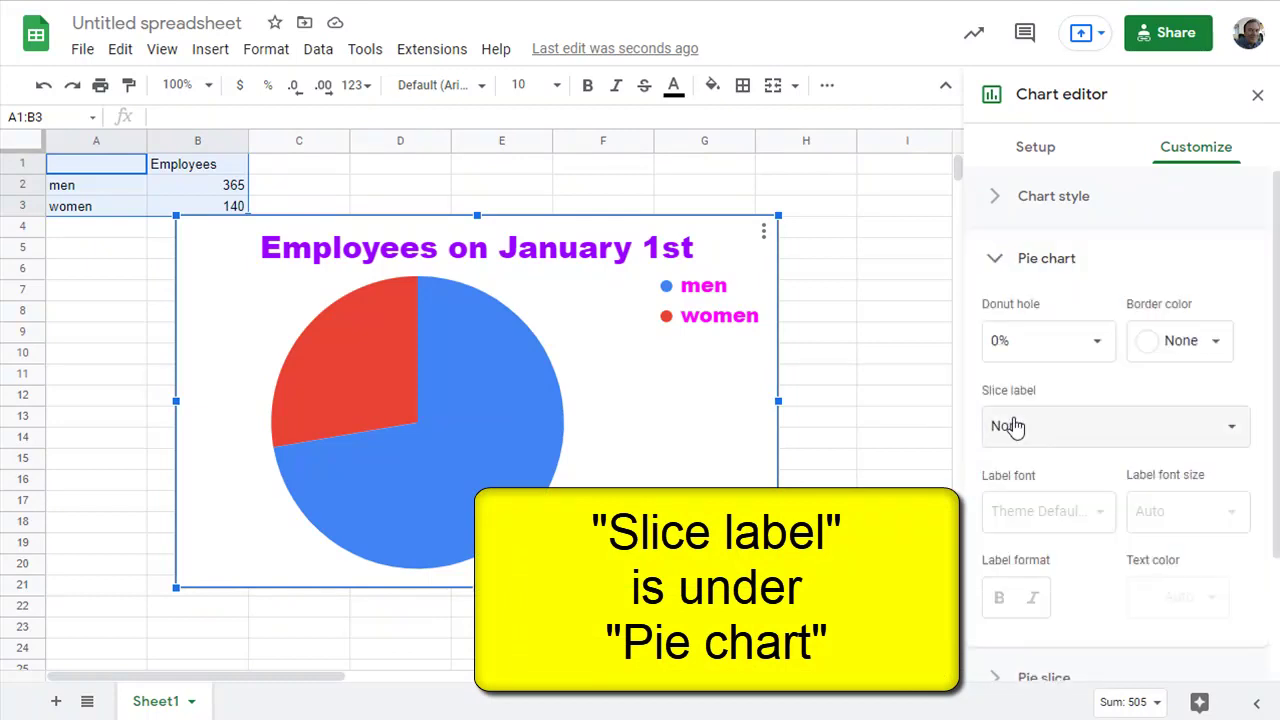
click(1229, 432)
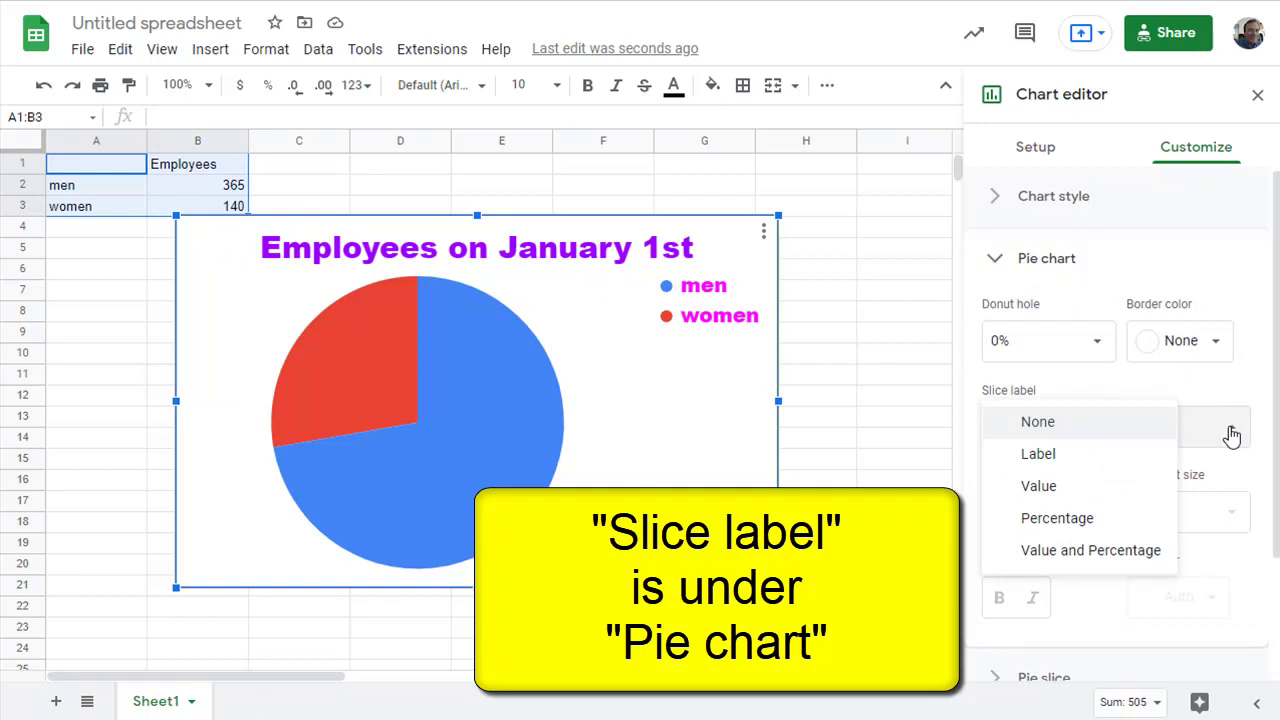
click(1066, 458)
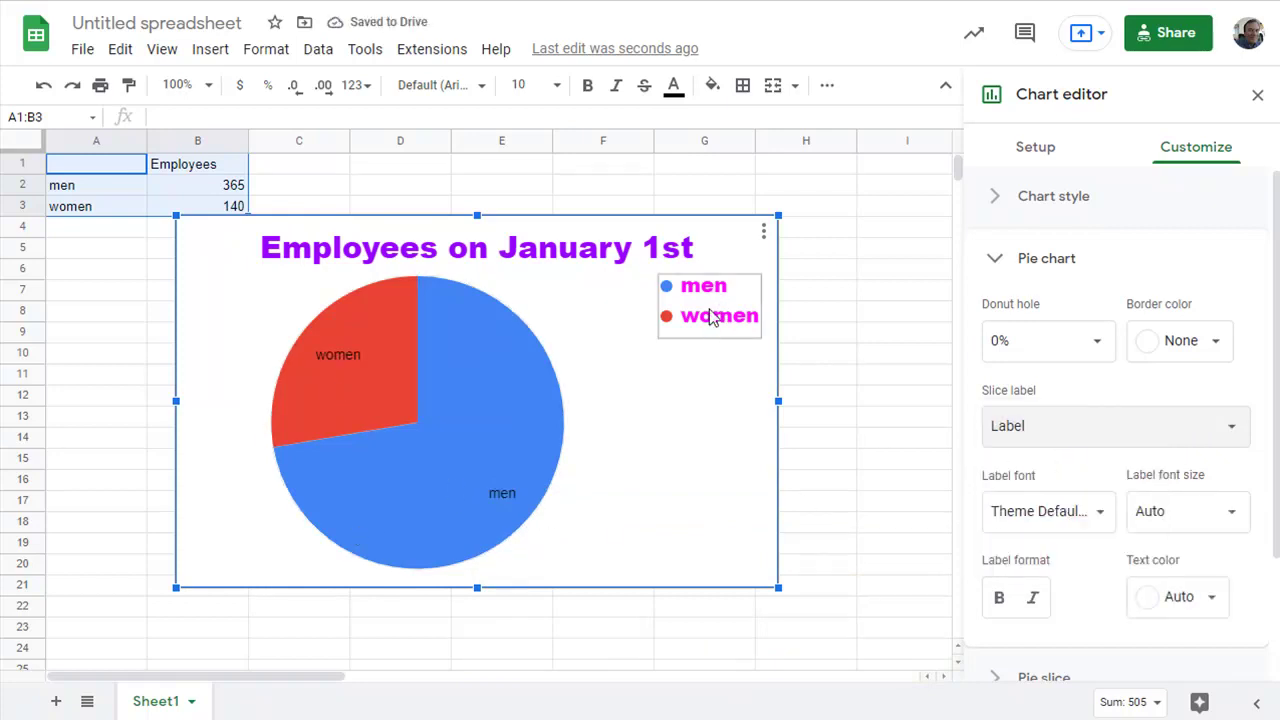
Step: Switch slice labels to Value, showing 365 and 140 in 30 pt bold white
click(1232, 430)
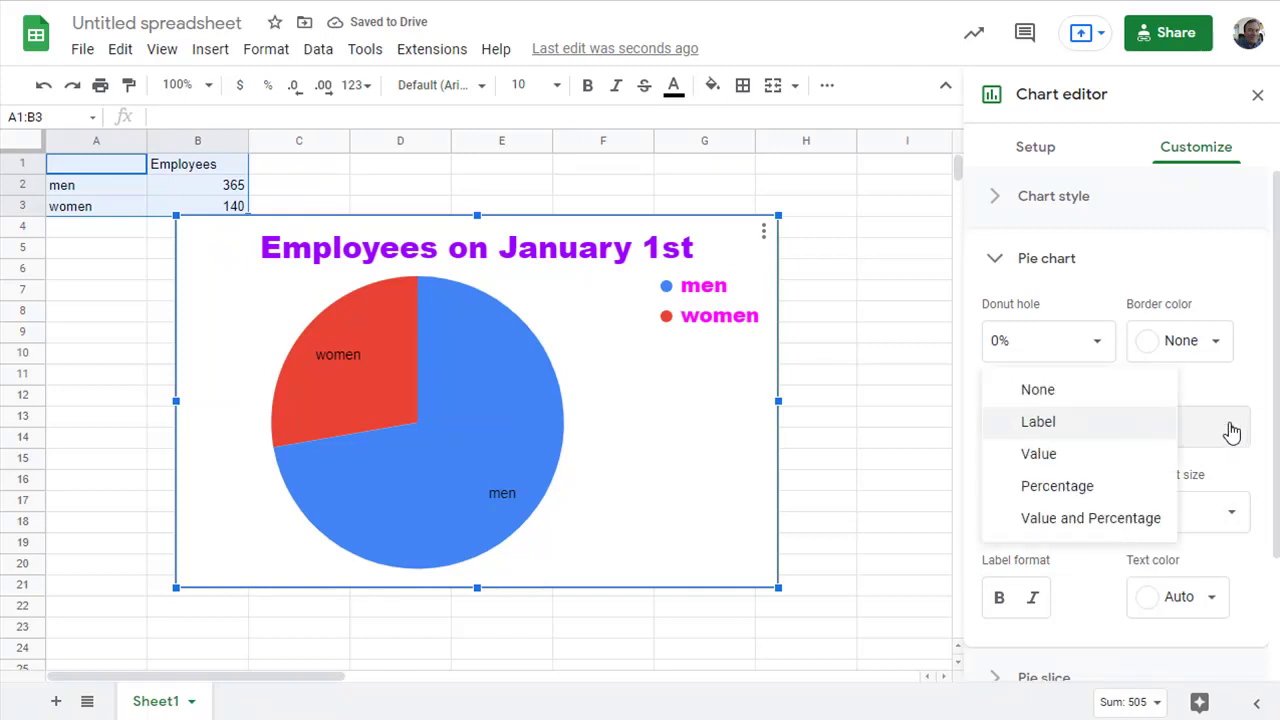
click(1030, 456)
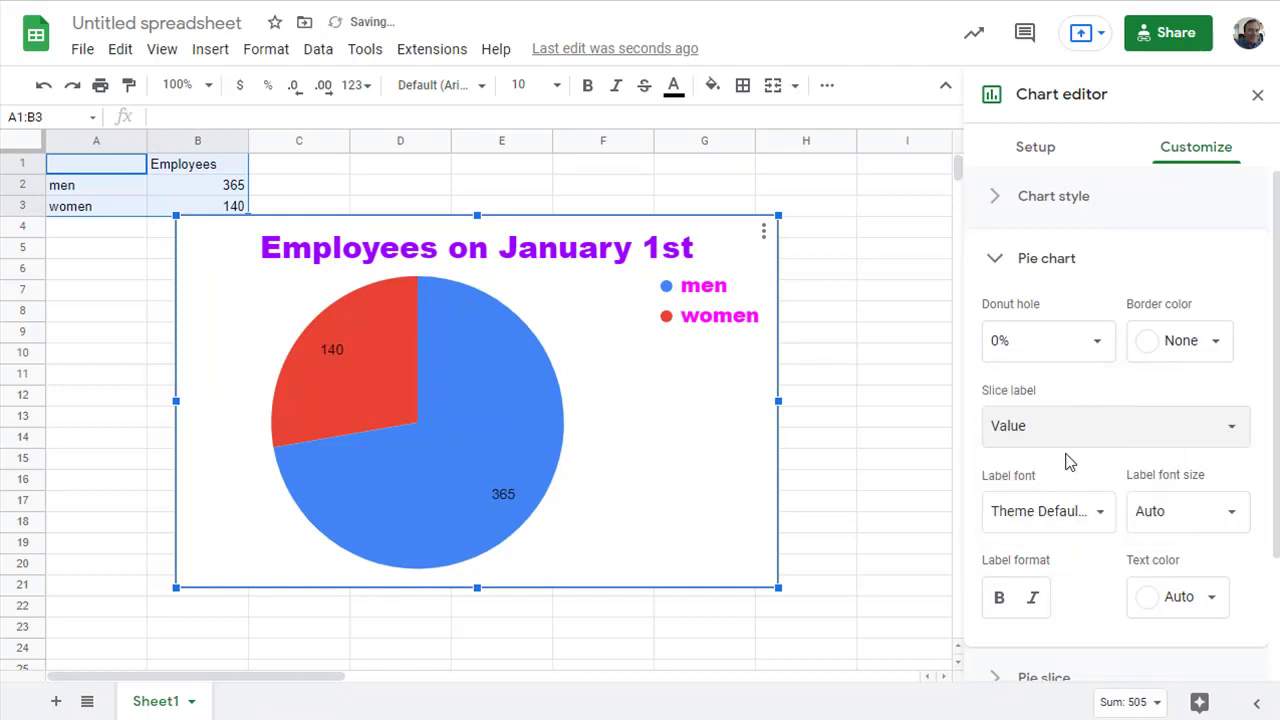
click(1233, 514)
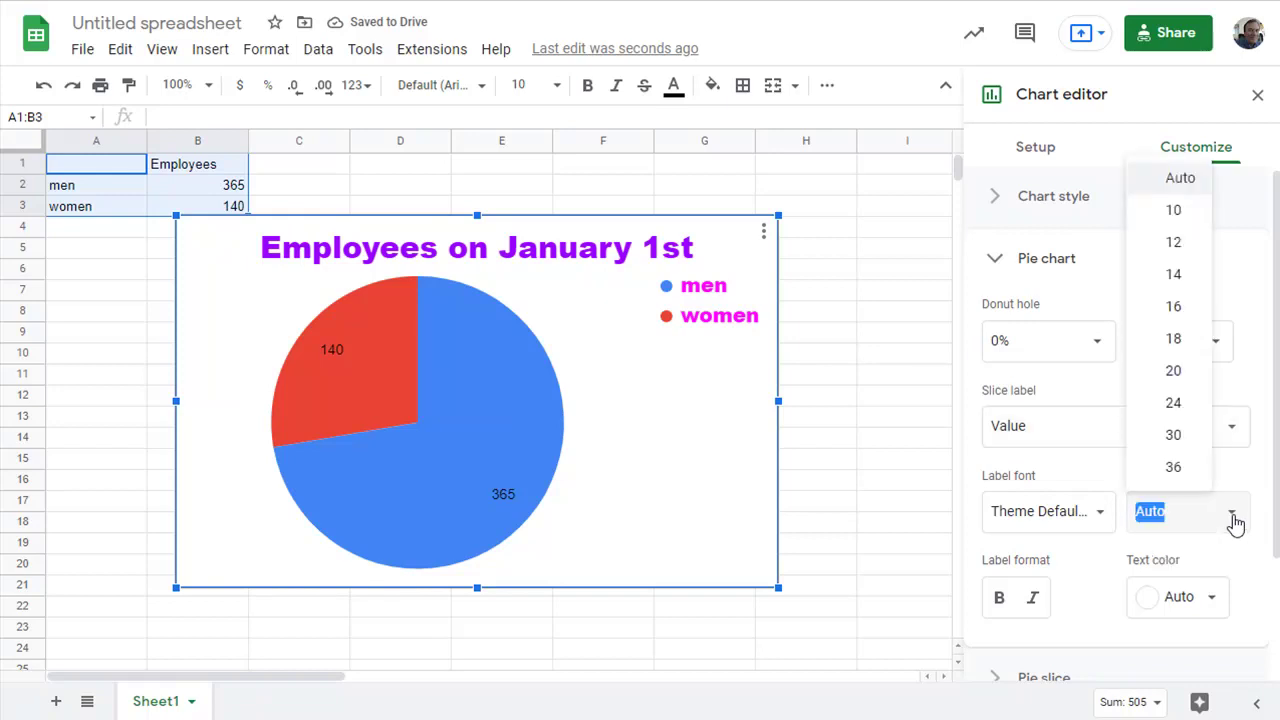
click(1176, 436)
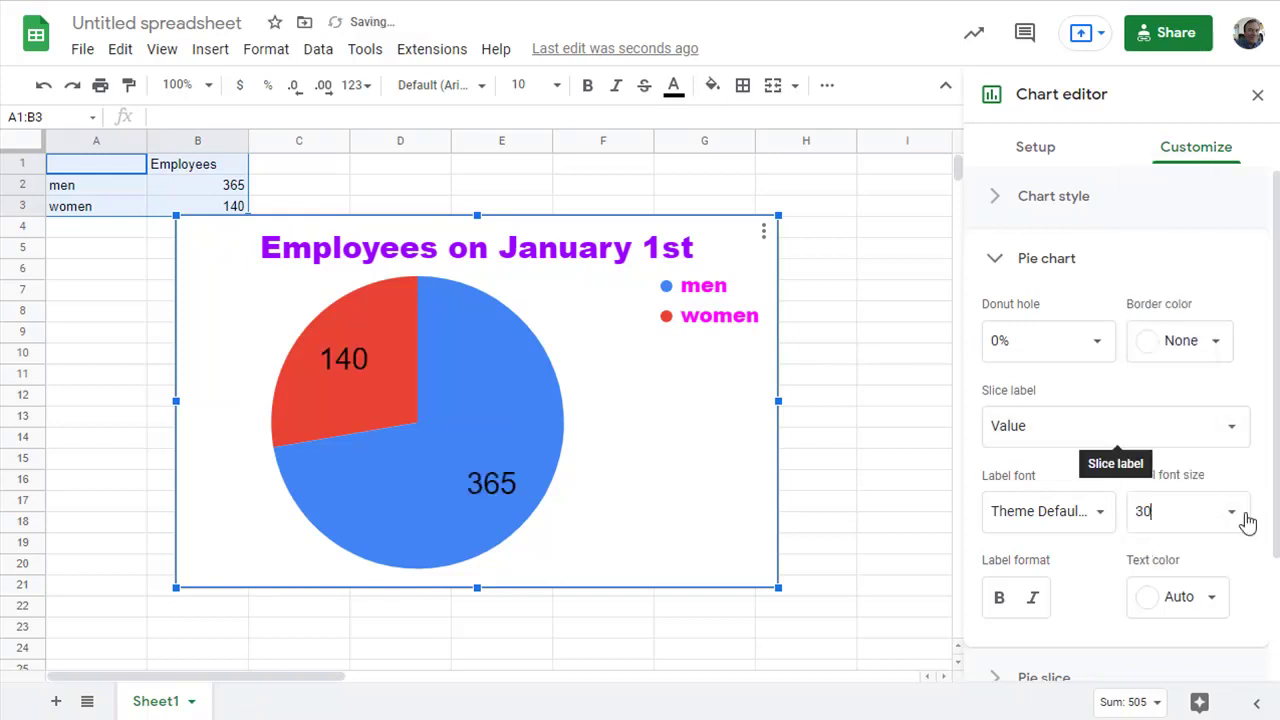
click(1213, 598)
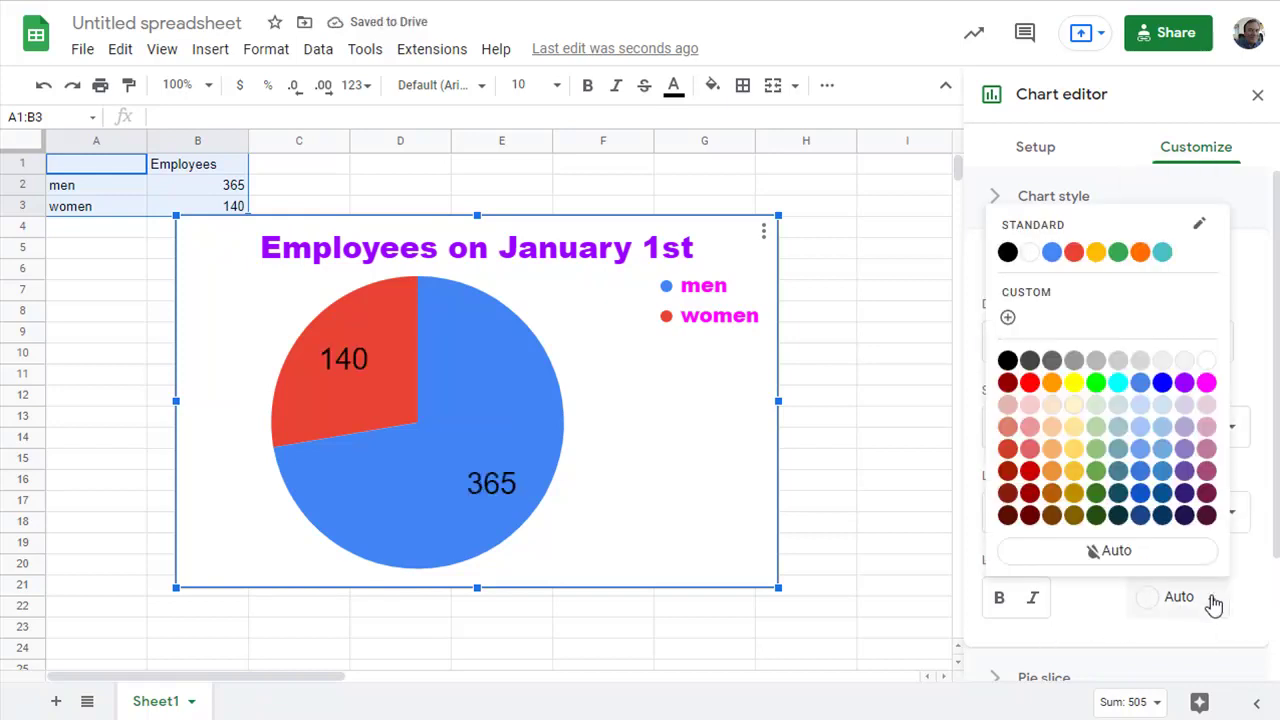
click(1207, 361)
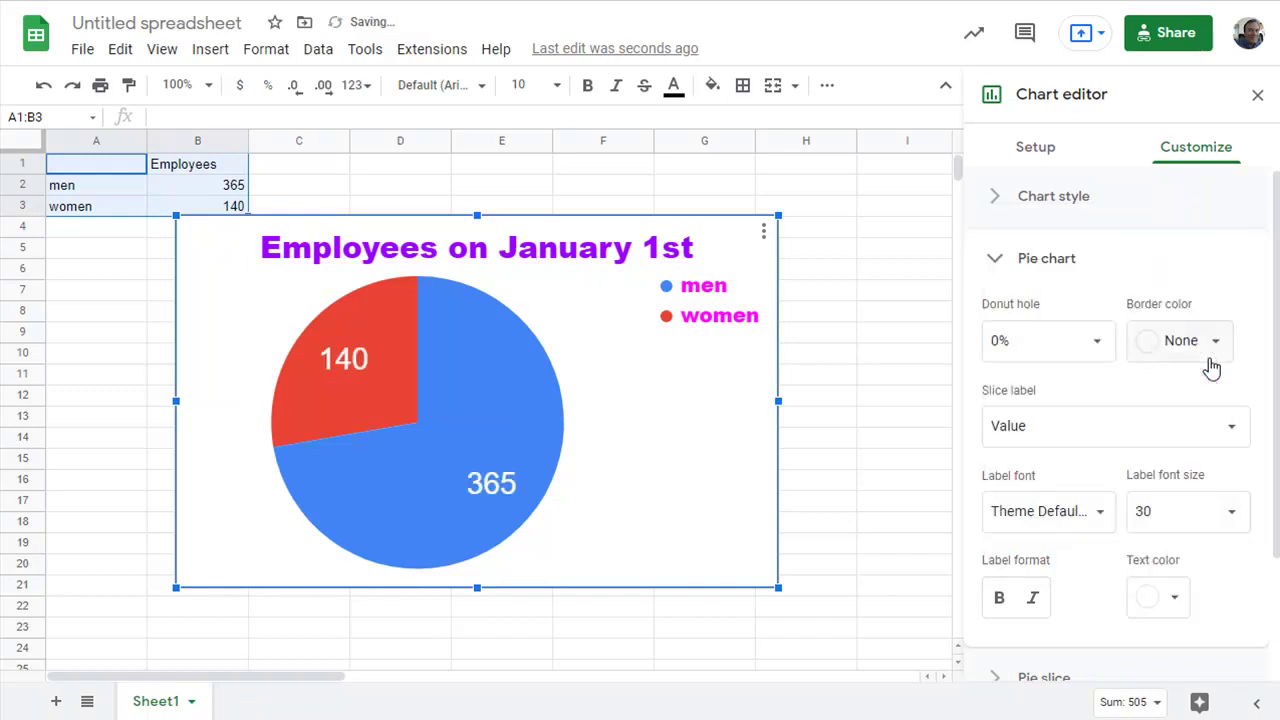
click(1001, 600)
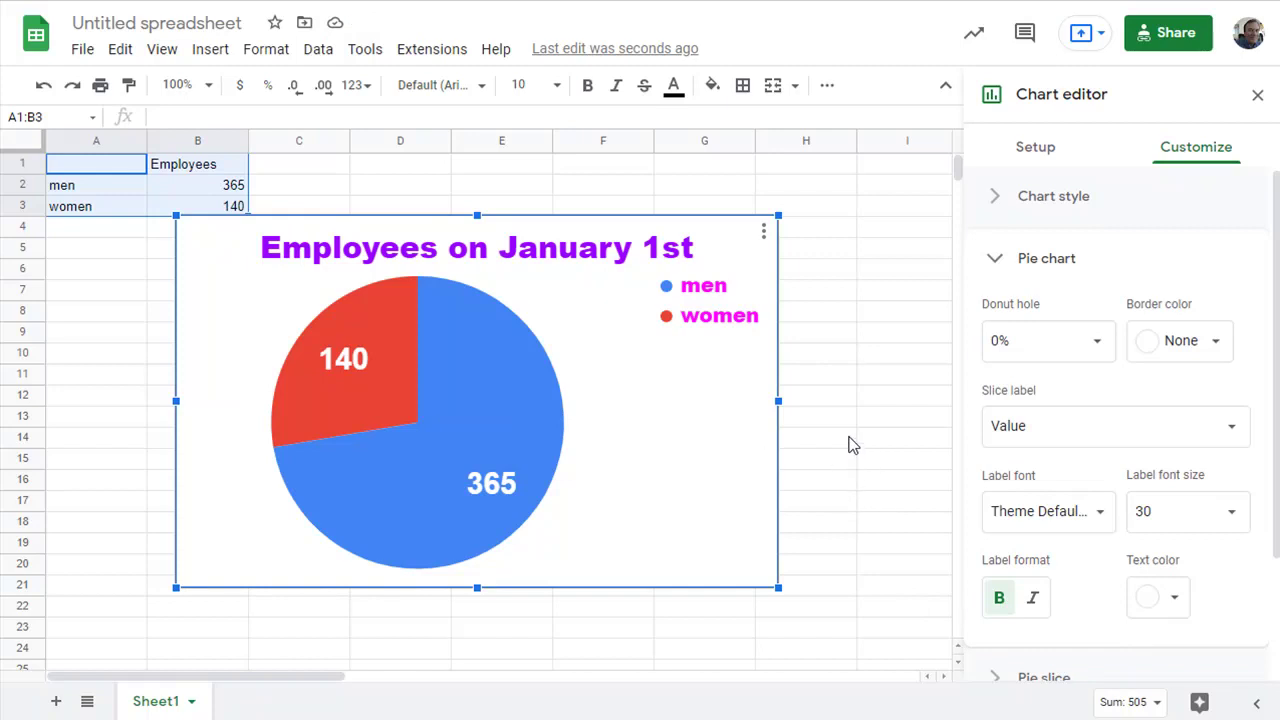
click(817, 437)
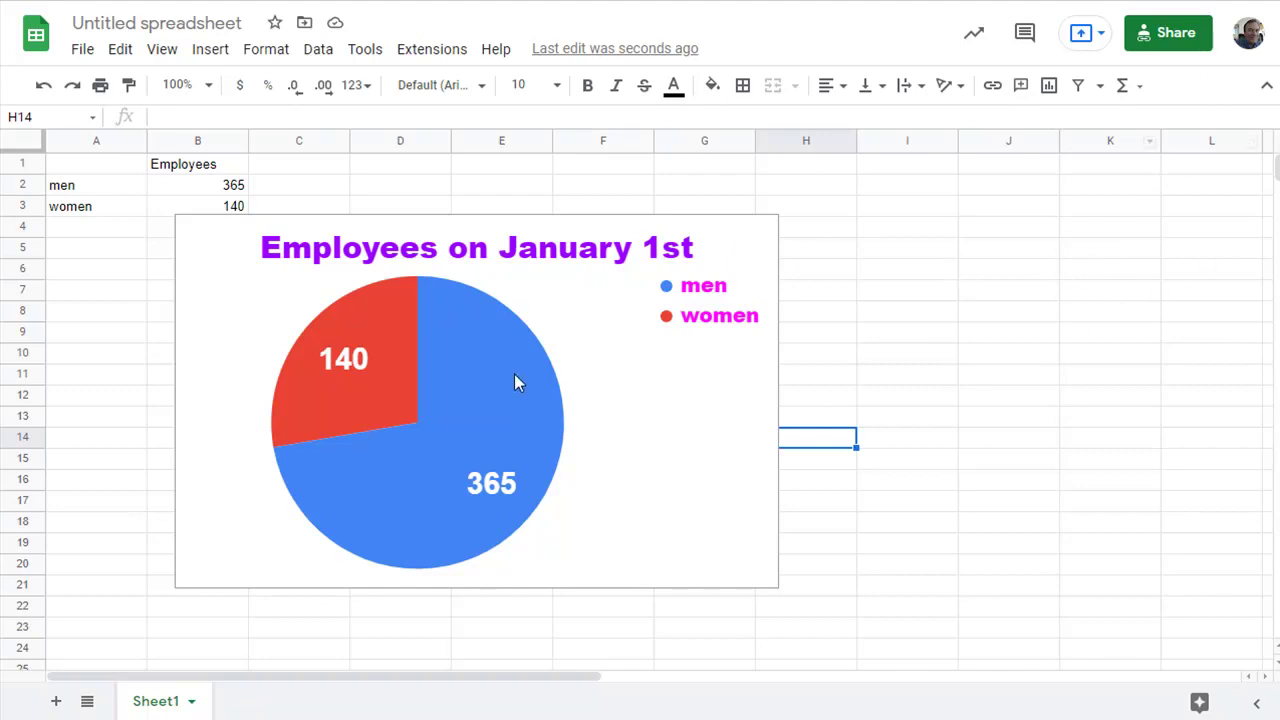
click(640, 401)
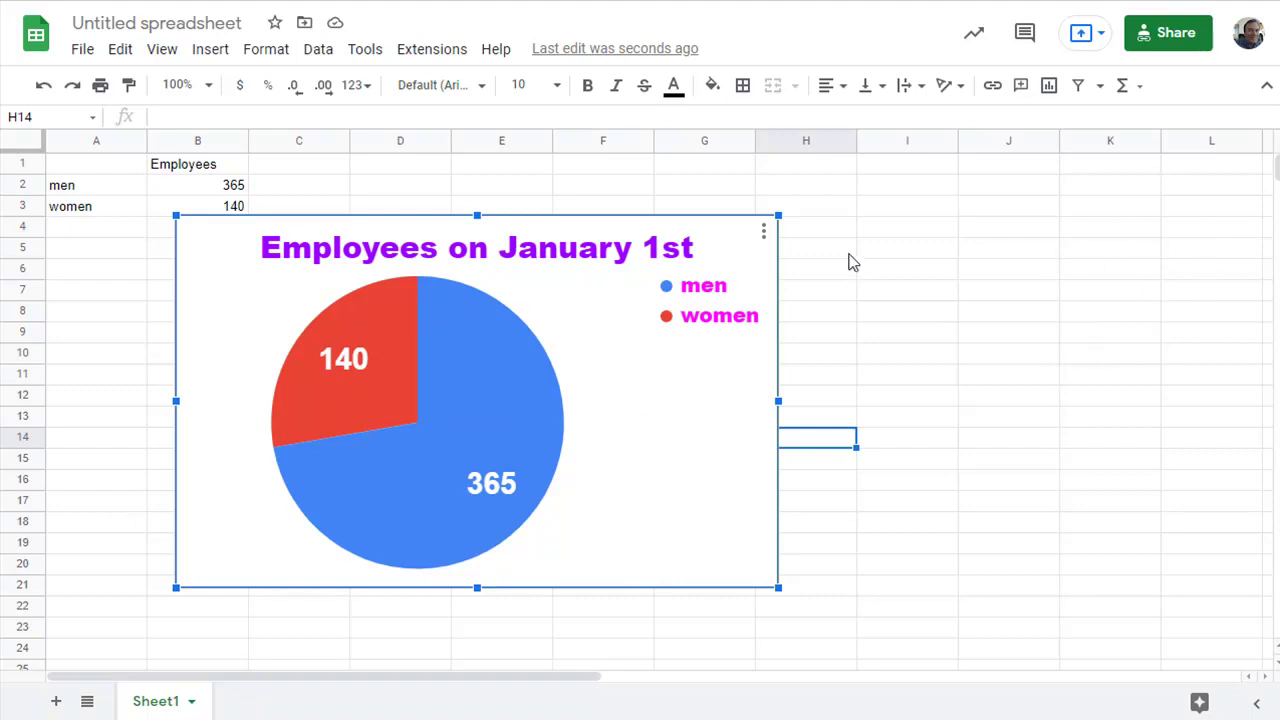
click(764, 232)
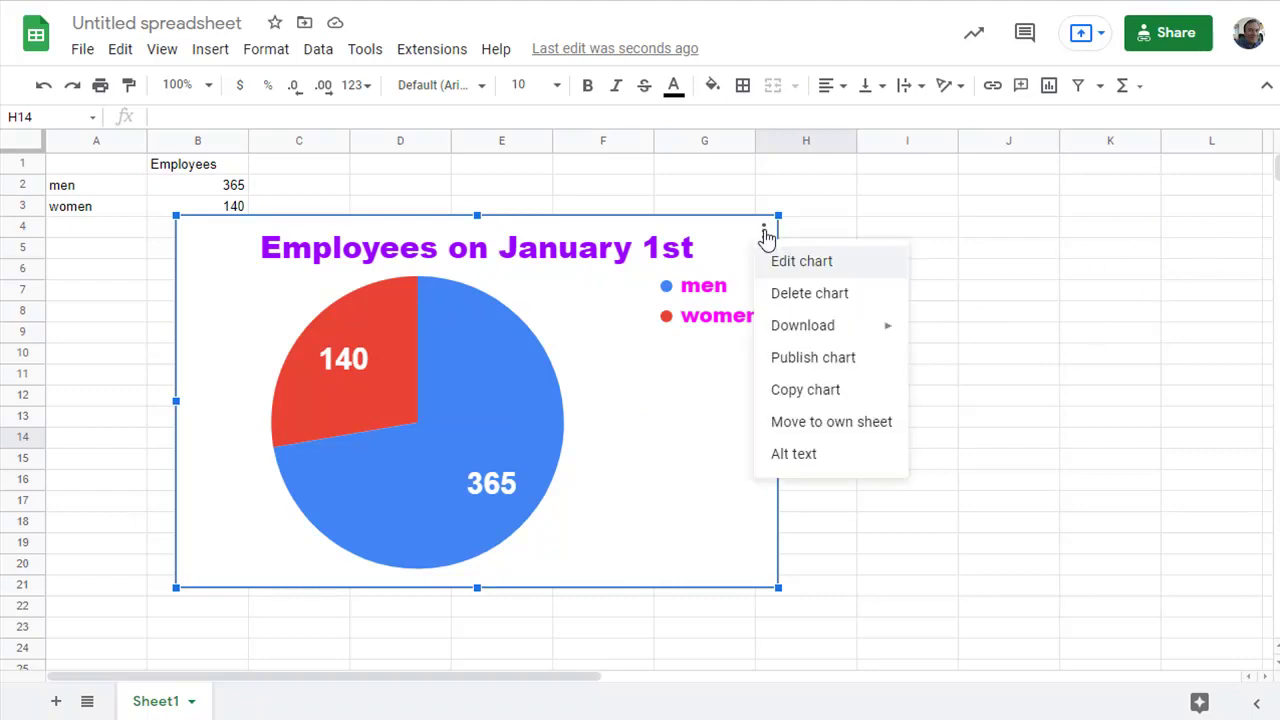
click(871, 265)
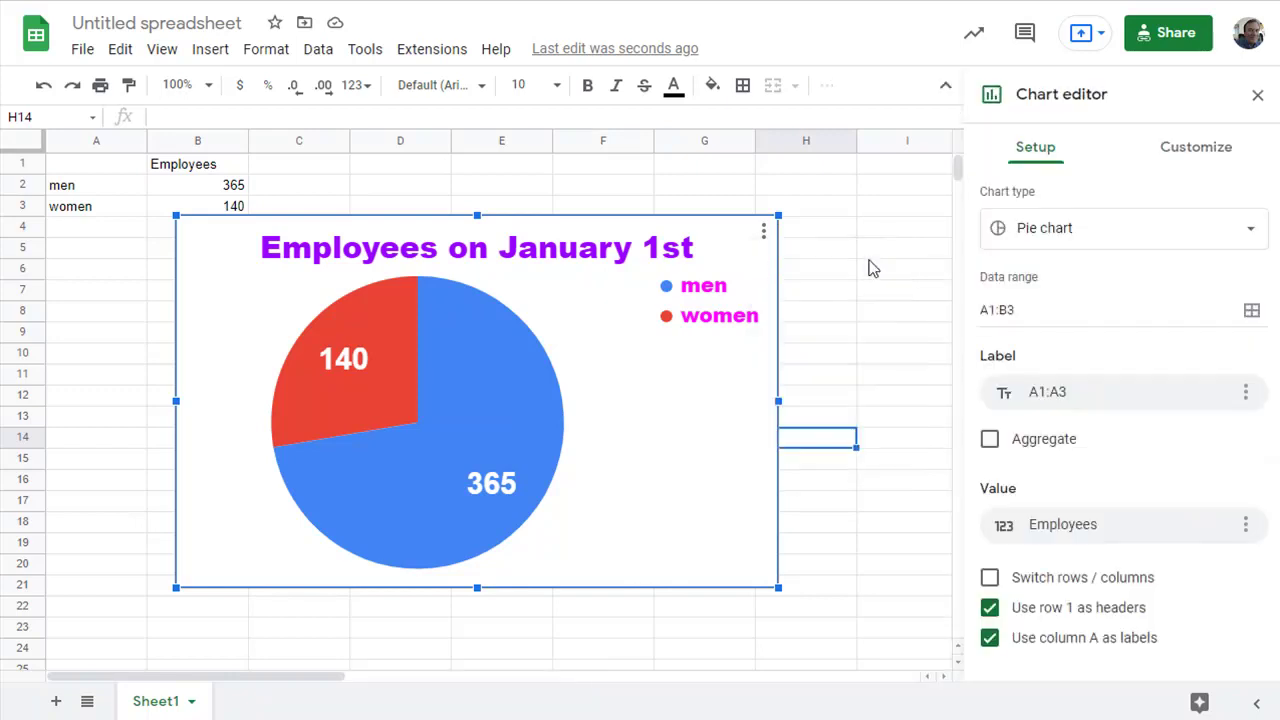
click(1207, 150)
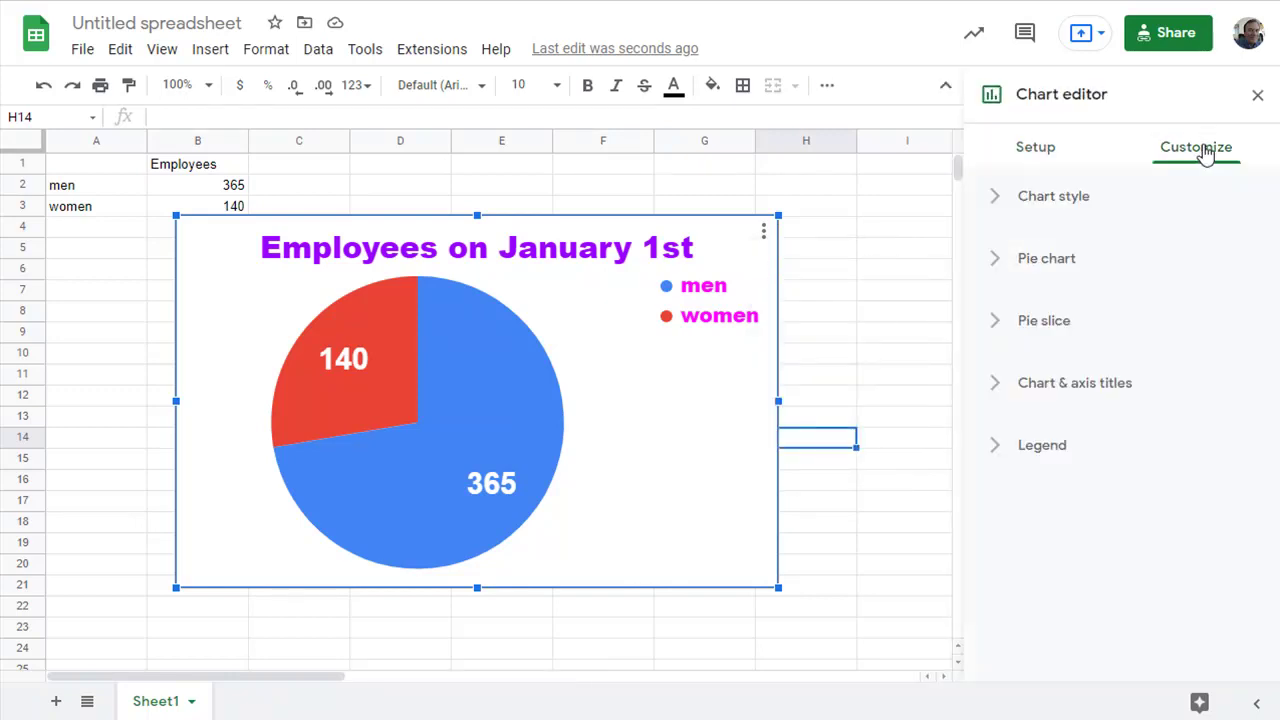